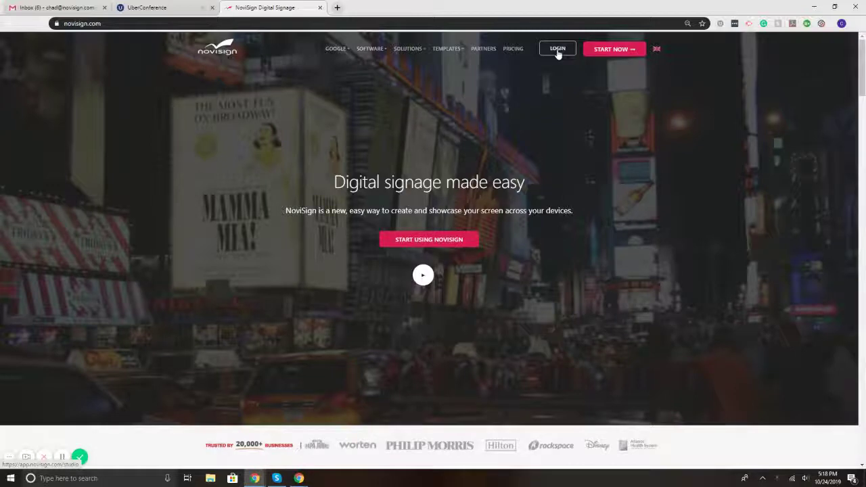
- Raise the speaker volume to 35
left_click(803, 479)
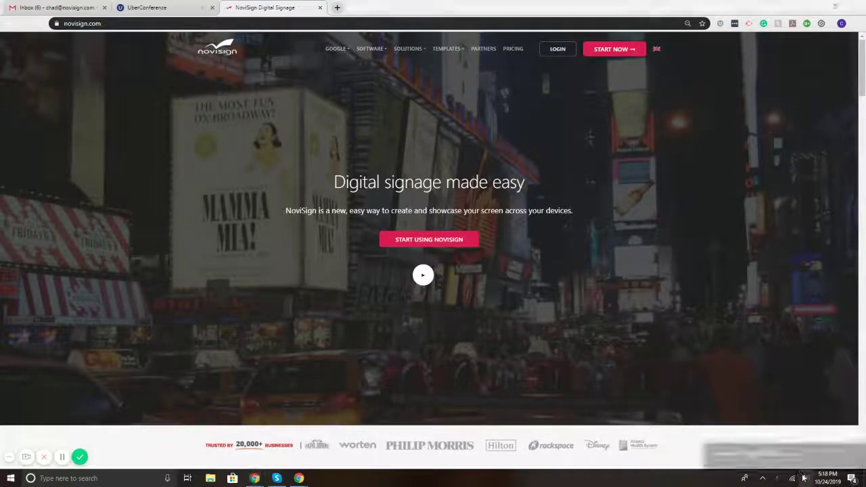
left_click_drag(748, 457, 760, 457)
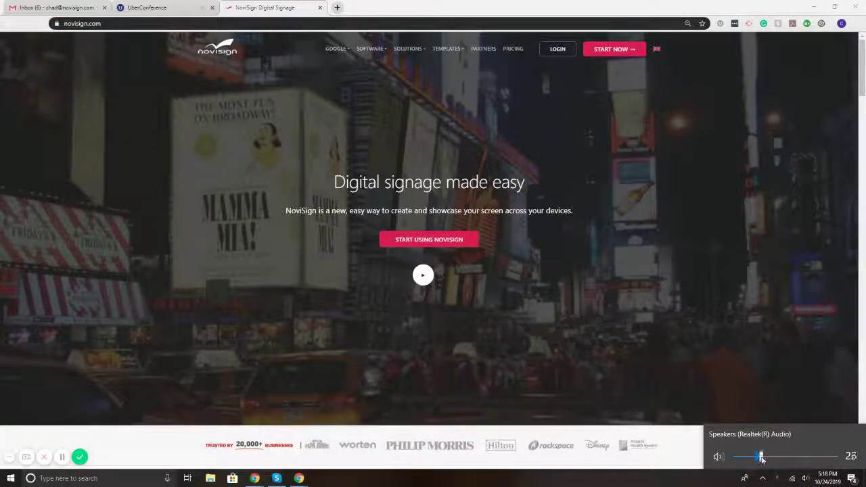
left_click(557, 133)
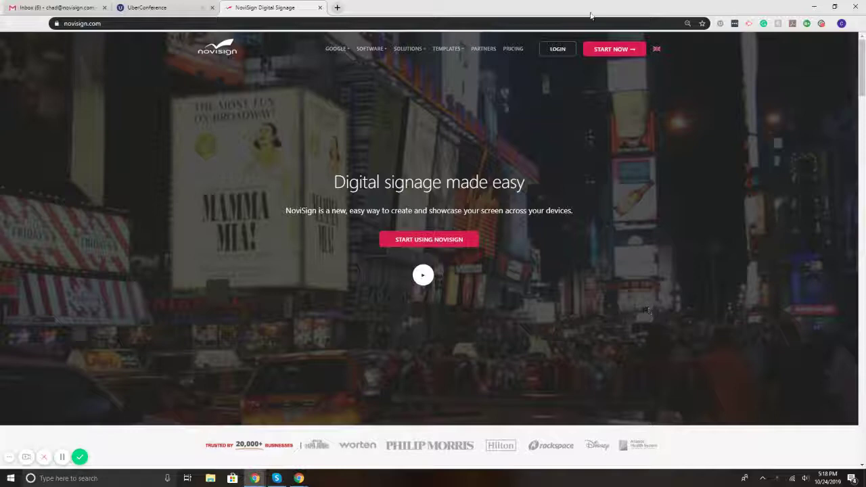
left_click(803, 478)
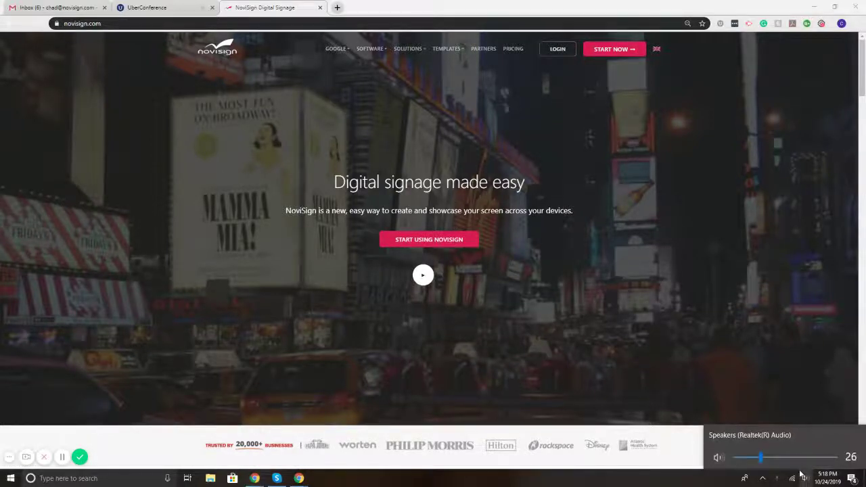
left_click(771, 458)
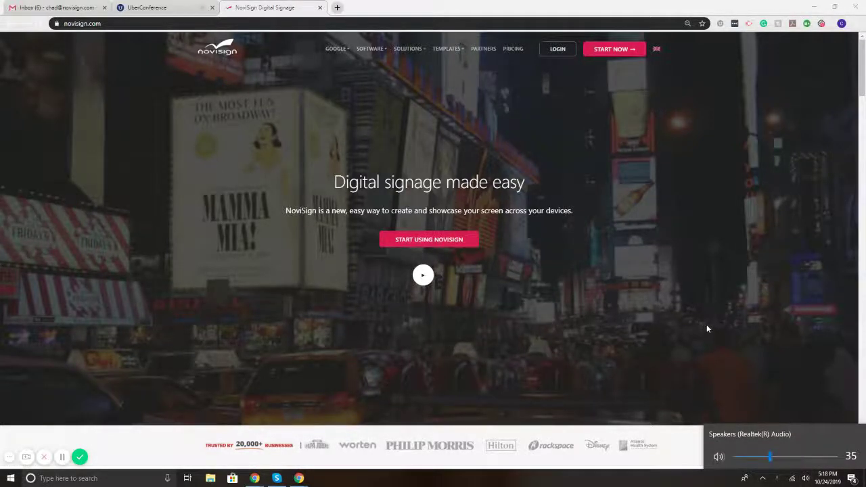
left_click(724, 361)
left_click(805, 478)
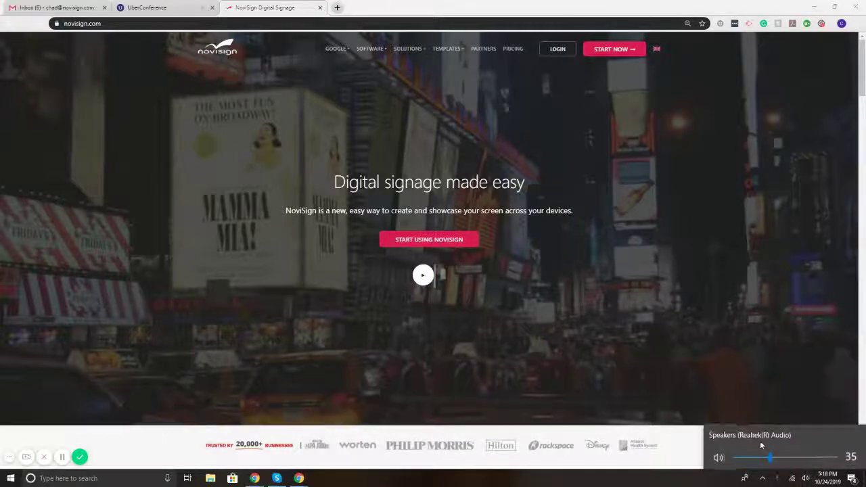
left_click(692, 358)
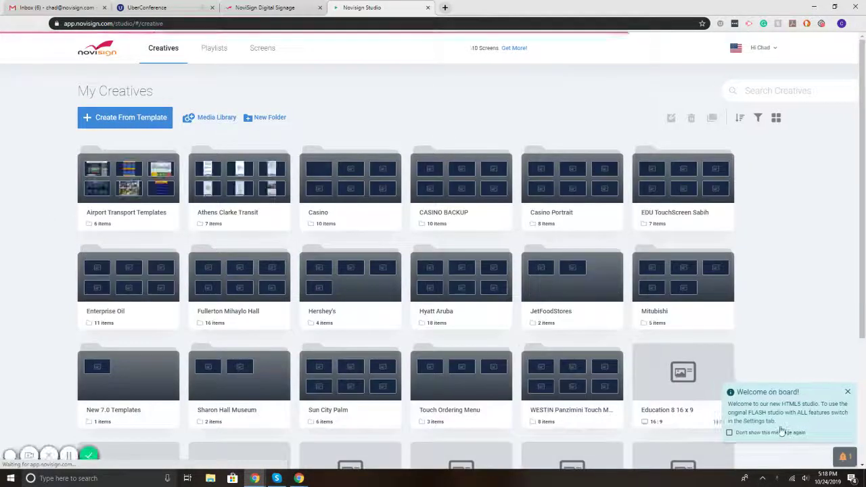
- Dismiss the welcome message and duplicate the Menu P6 Driinks 16 x 9 creative
left_click(783, 431)
scroll(783, 430, "down", 1)
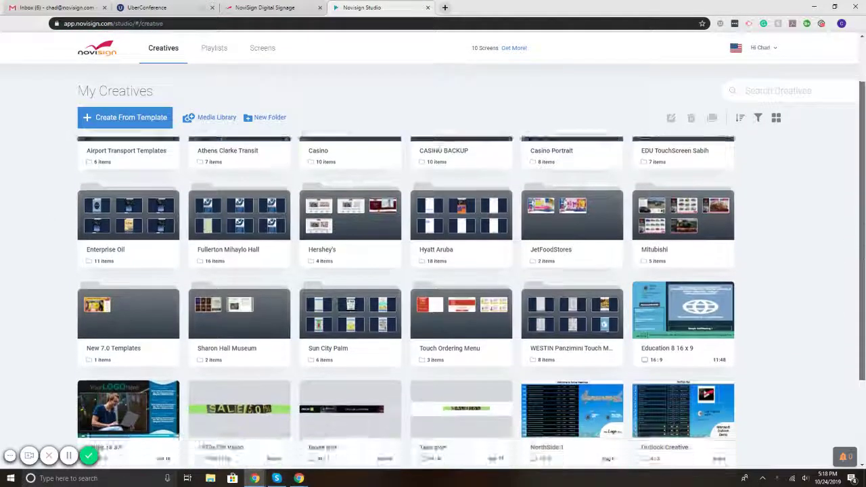
scroll(748, 291, "down", 2)
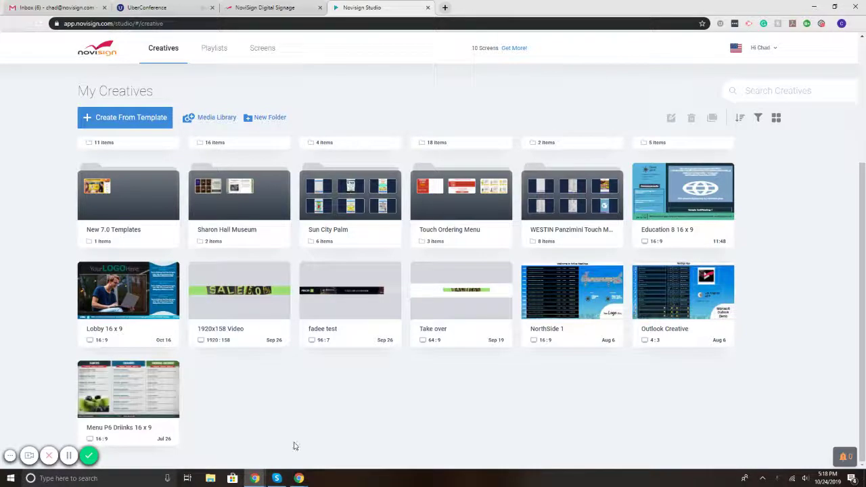
mouse_move(134, 406)
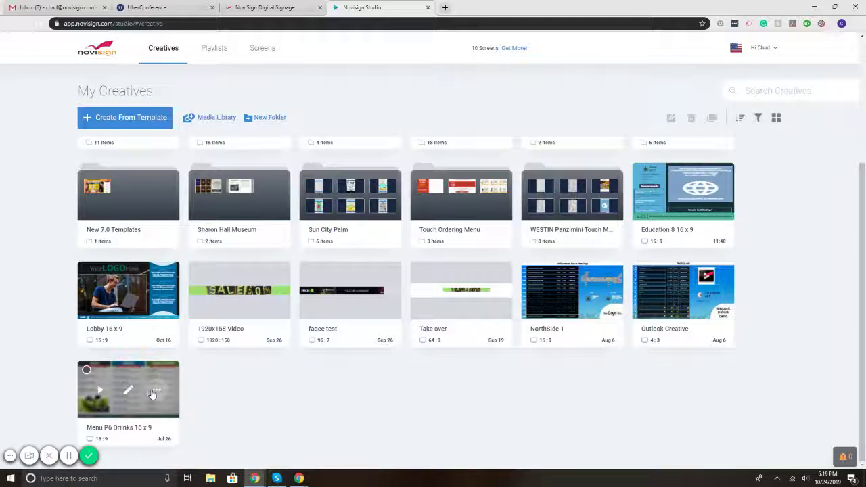
left_click(157, 392)
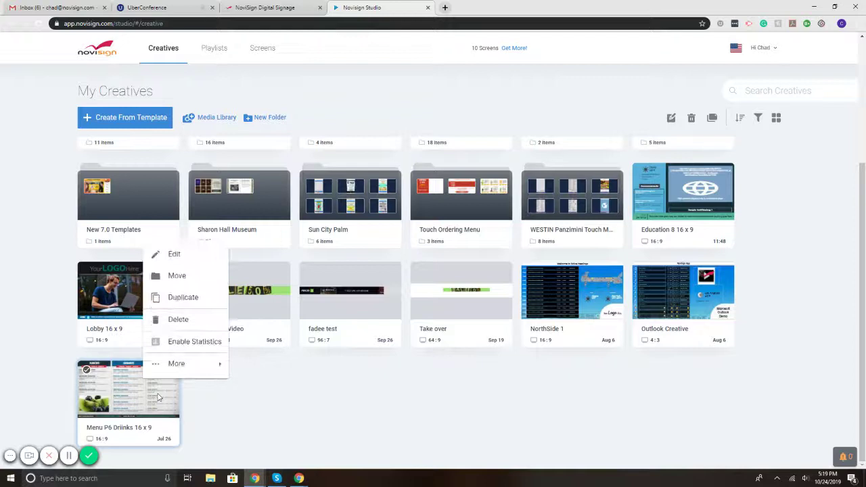
left_click(183, 297)
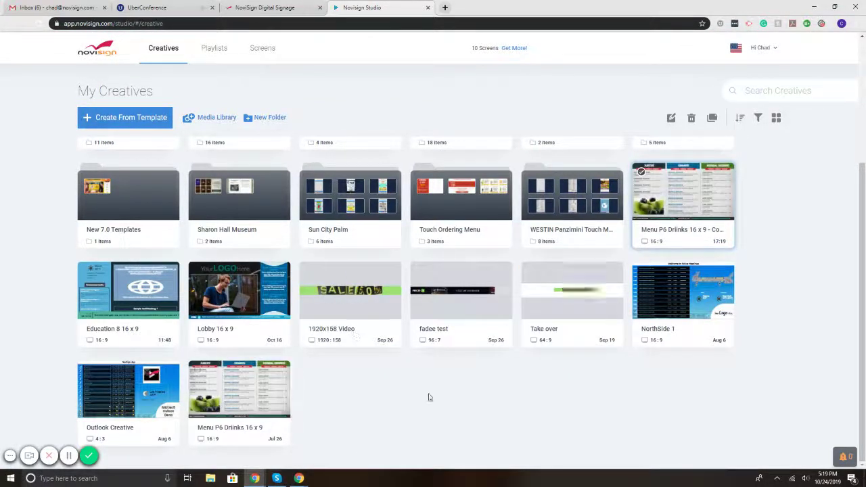
- Bring up the actions menu for the new copy of the creative
mouse_move(219, 430)
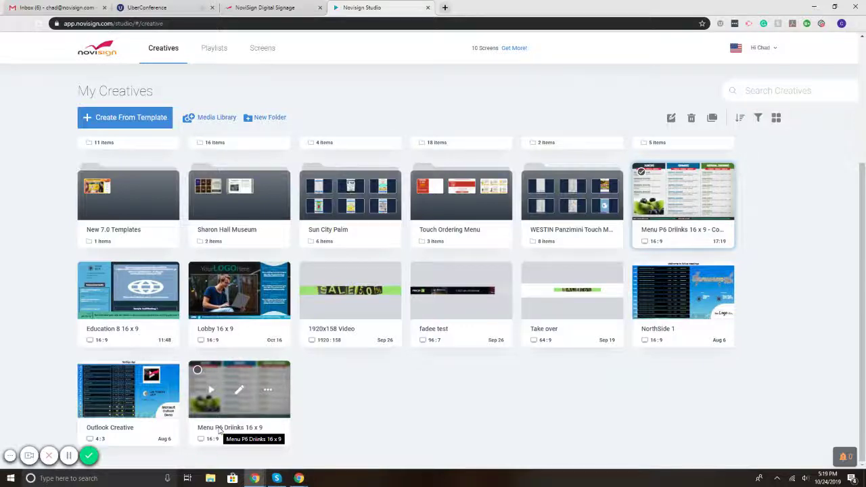
mouse_move(686, 221)
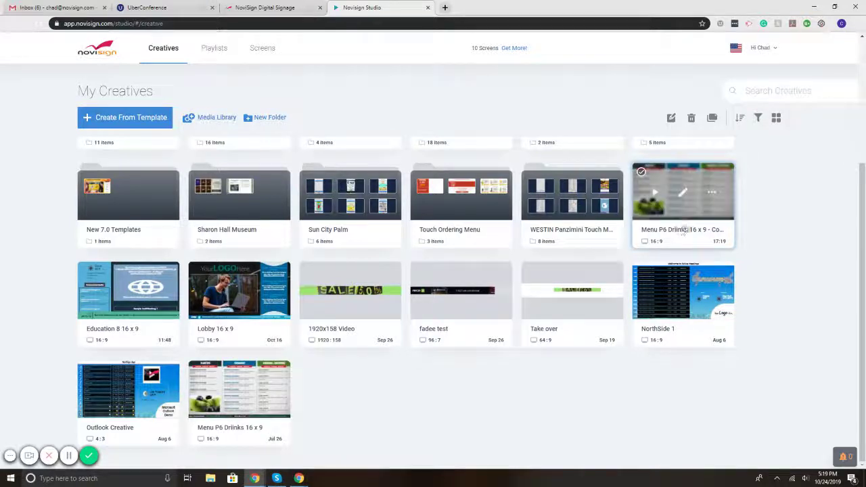
left_click(711, 196)
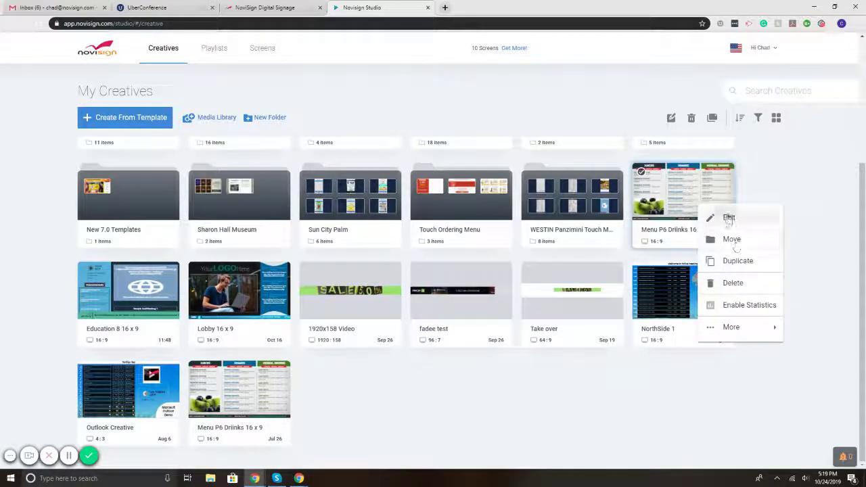
- Open the copied creative for editing and rename it 'Menu 2'
left_click(729, 218)
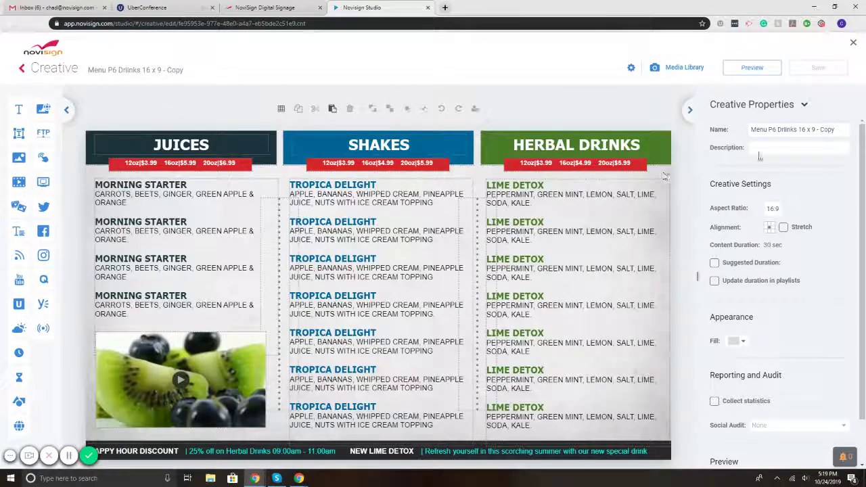
left_click_drag(844, 129, 714, 130)
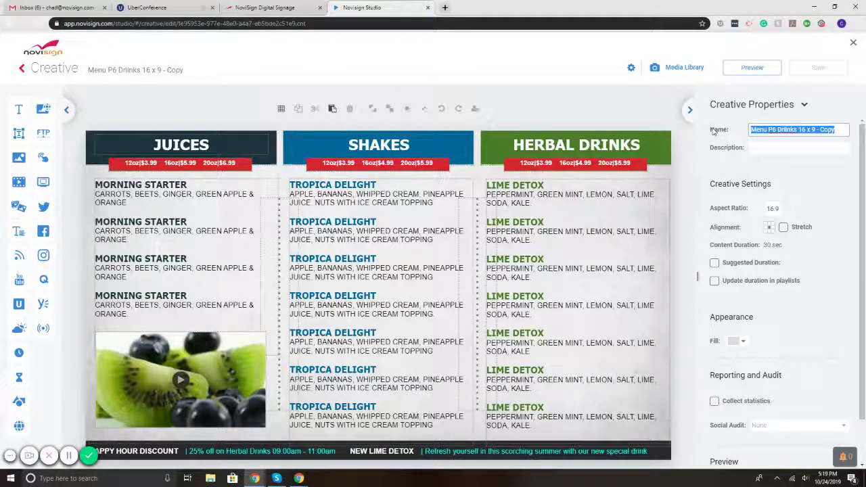
type("Menu")
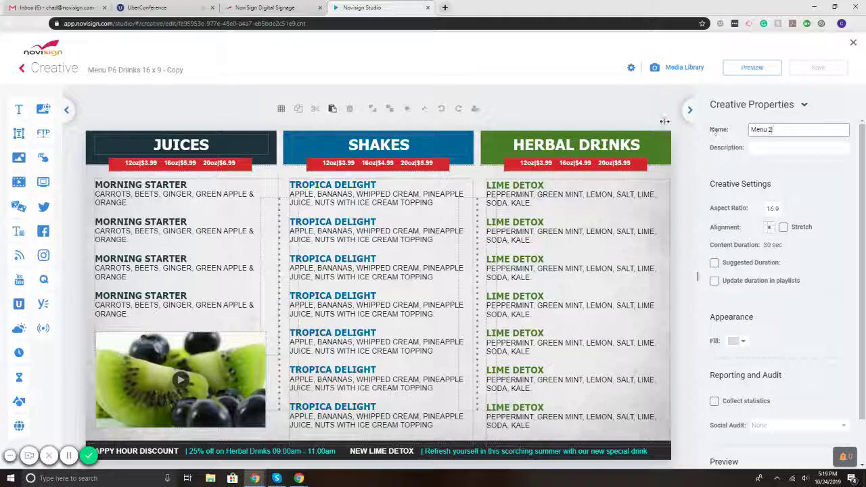
type(" 2")
key("Return")
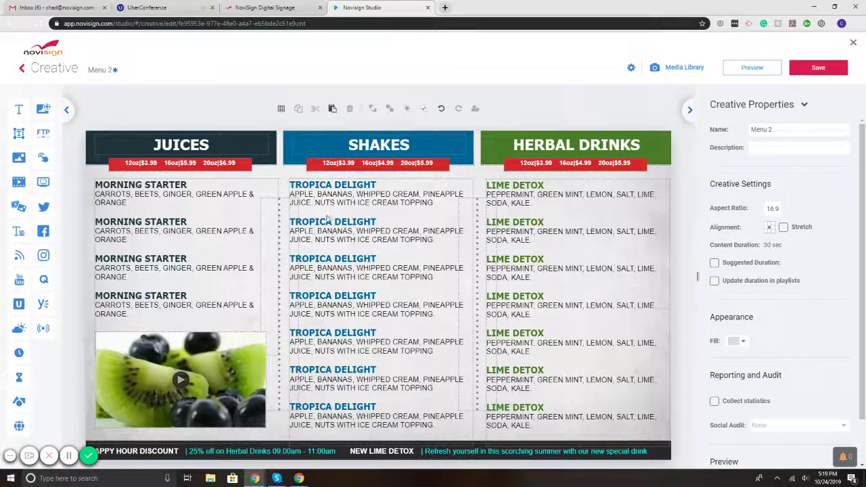
left_click(284, 230)
left_click(493, 245)
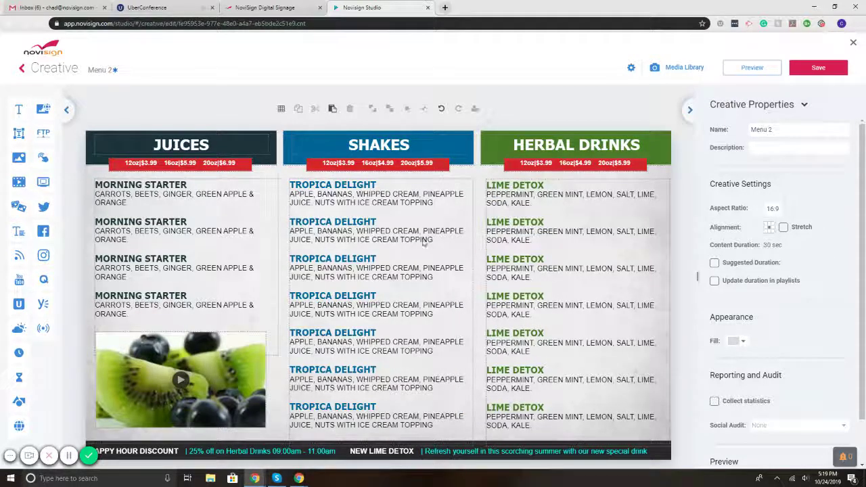
- Change the JUICES heading to TEA at font size 24, keeping Tahoma
left_click(170, 151)
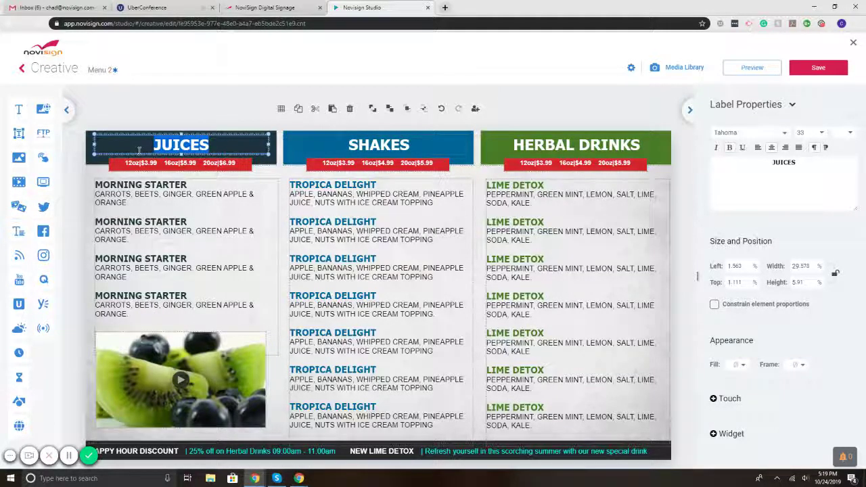
type("TEA")
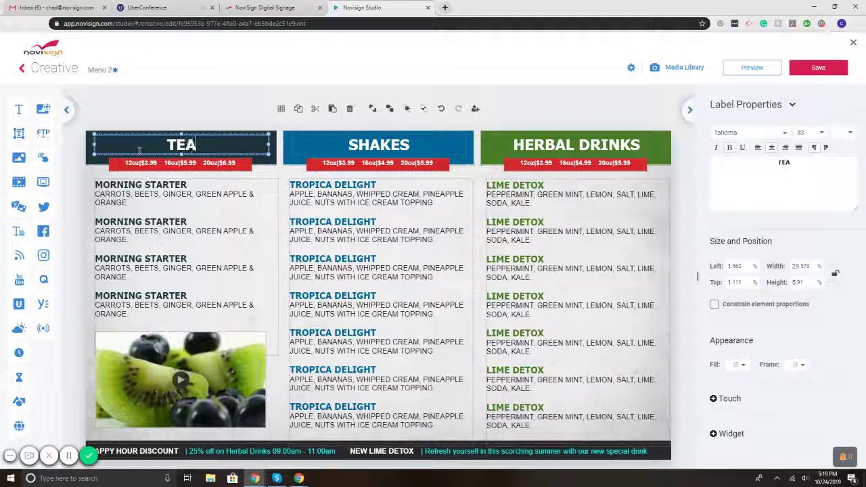
left_click_drag(200, 149, 145, 149)
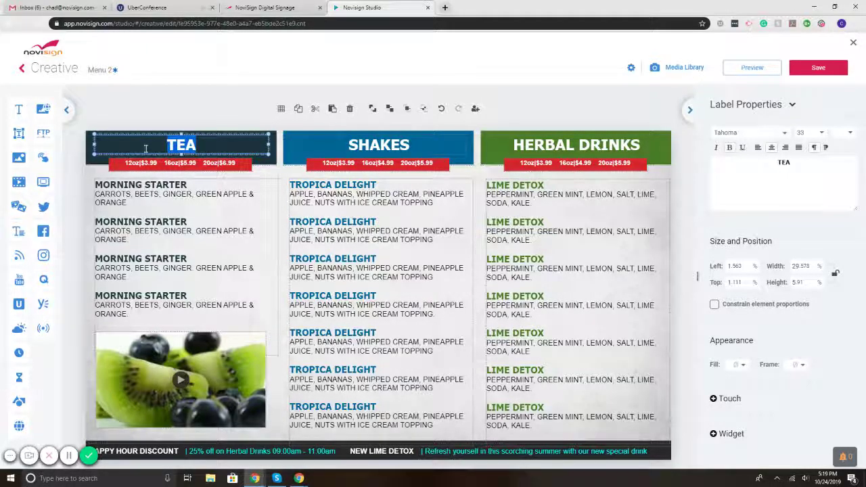
left_click(820, 132)
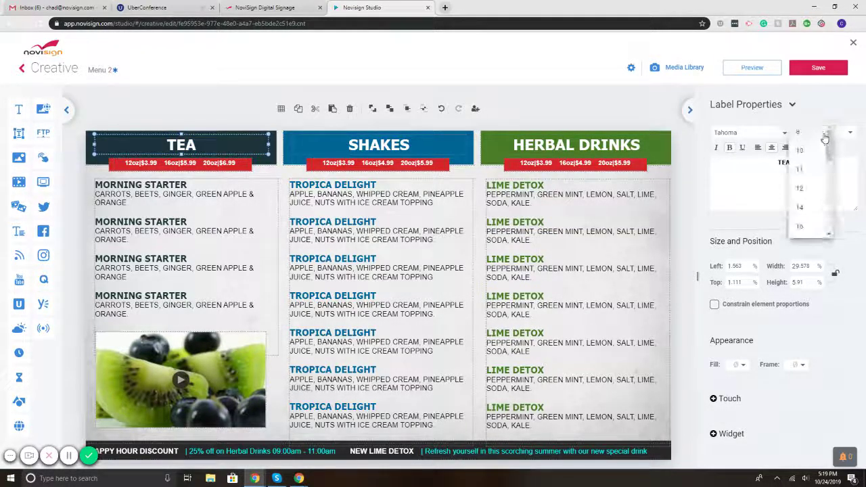
scroll(799, 176, "down", 3)
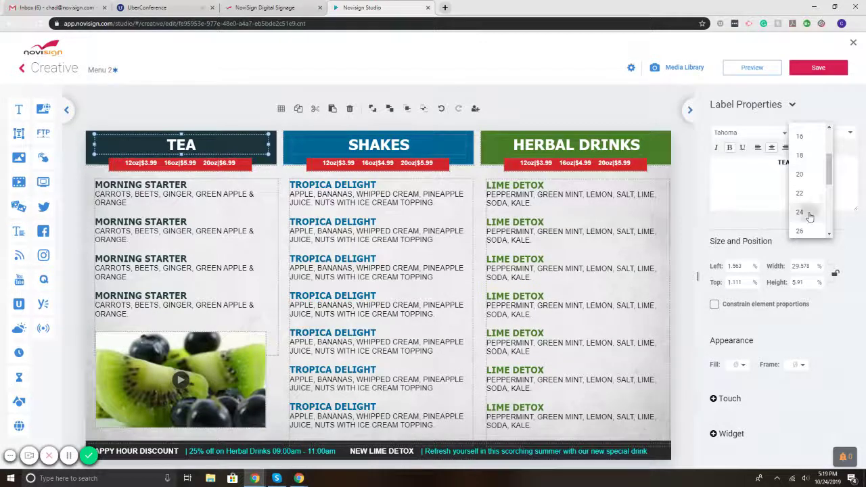
left_click(808, 216)
left_click(784, 134)
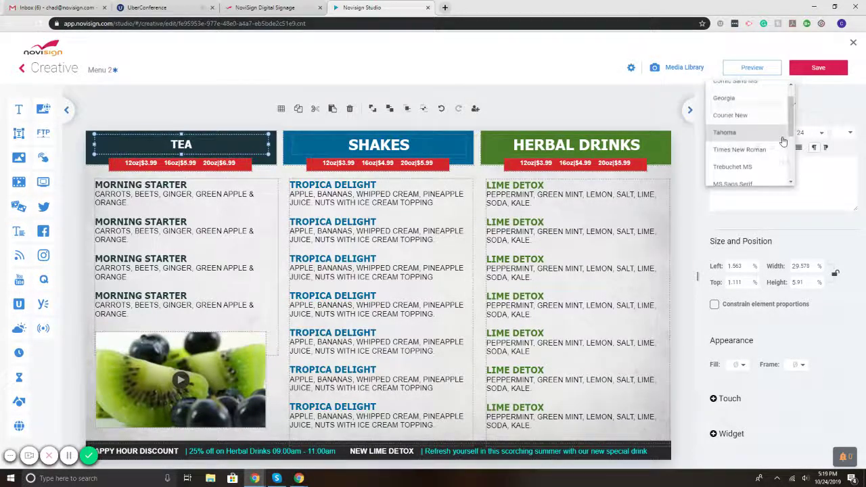
left_click(823, 172)
left_click(362, 148)
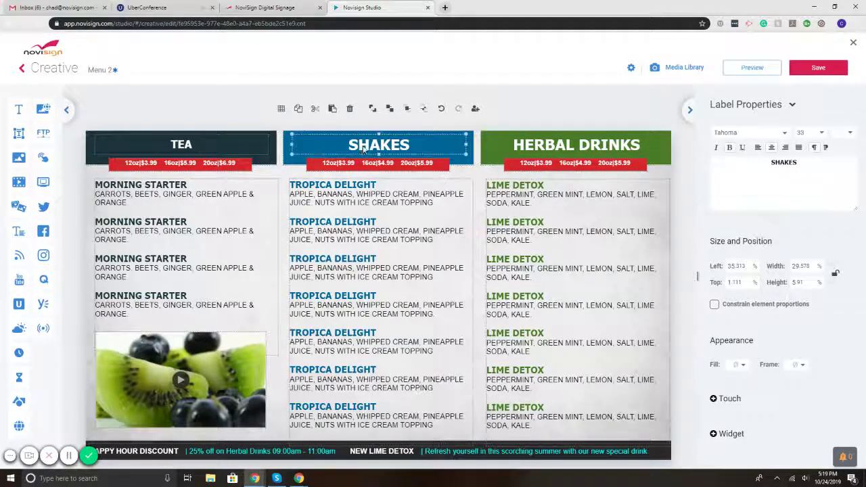
- Enter and leave the Tropica Delight text block without changing it
left_click(381, 183)
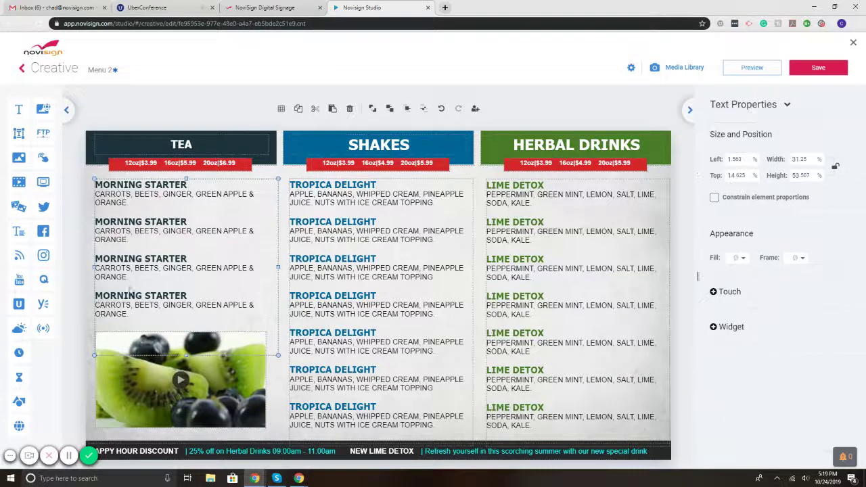
double_click(369, 258)
left_click_drag(378, 184, 254, 183)
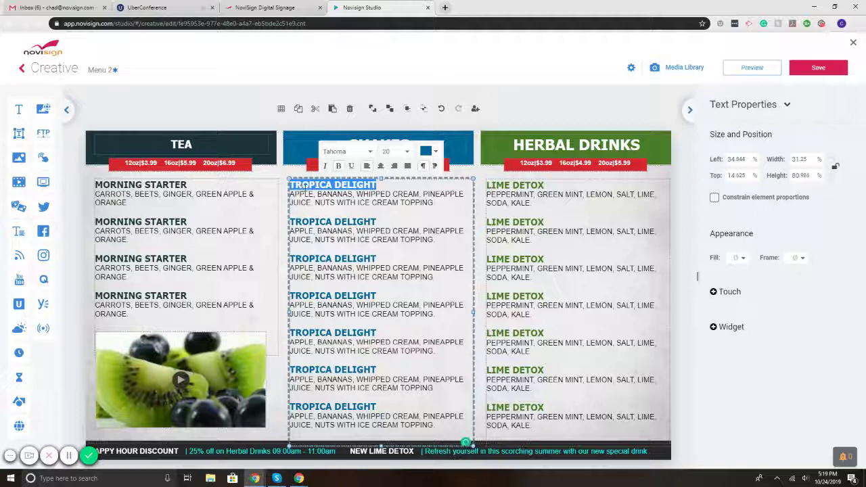
left_click(337, 208)
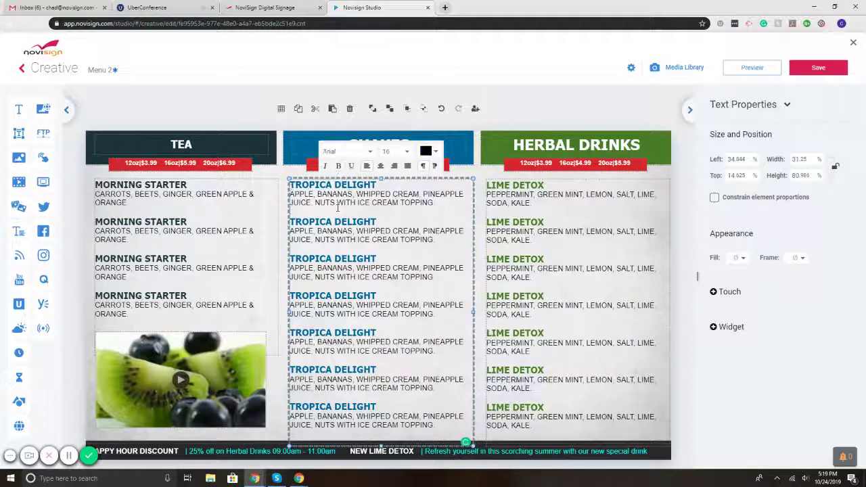
left_click(184, 240)
- Change the Tea prices to 12oz|$4.99 and 16oz|$6.99
left_click(134, 167)
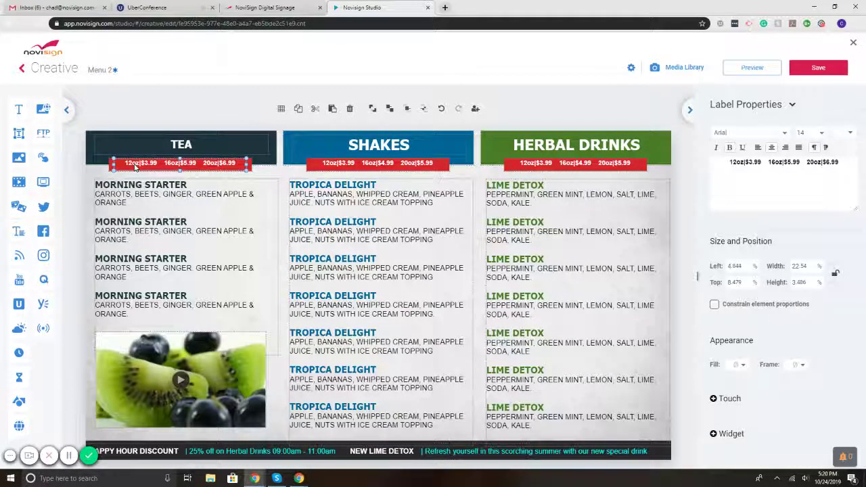
double_click(135, 168)
type("12oz|$4.99")
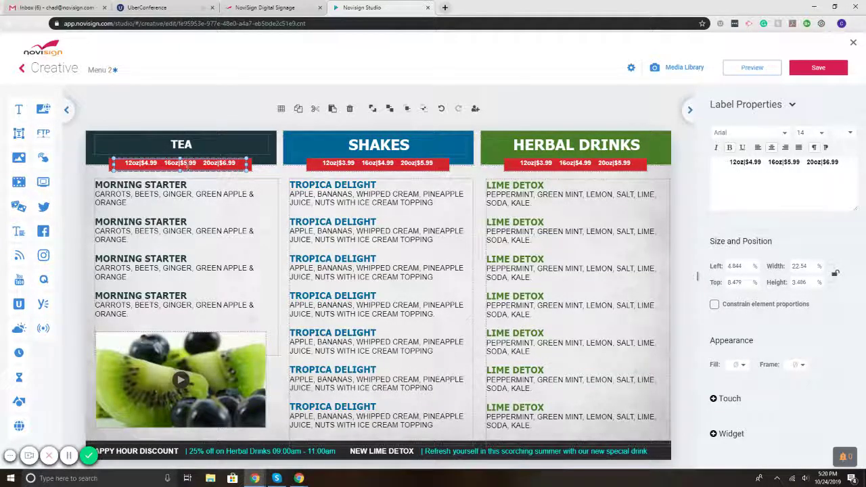
double_click(183, 164)
type("16oz|$6.99")
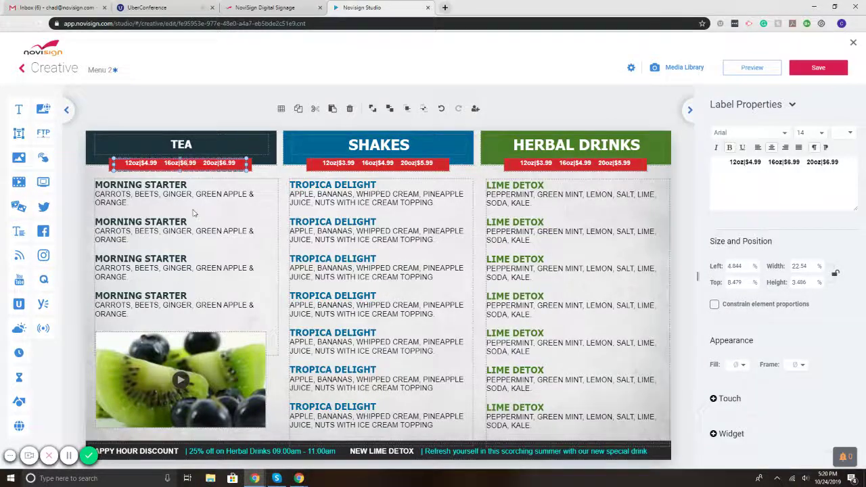
- Select the kiwi video and drag it out of the Tea column
left_click(193, 213)
left_click(217, 365)
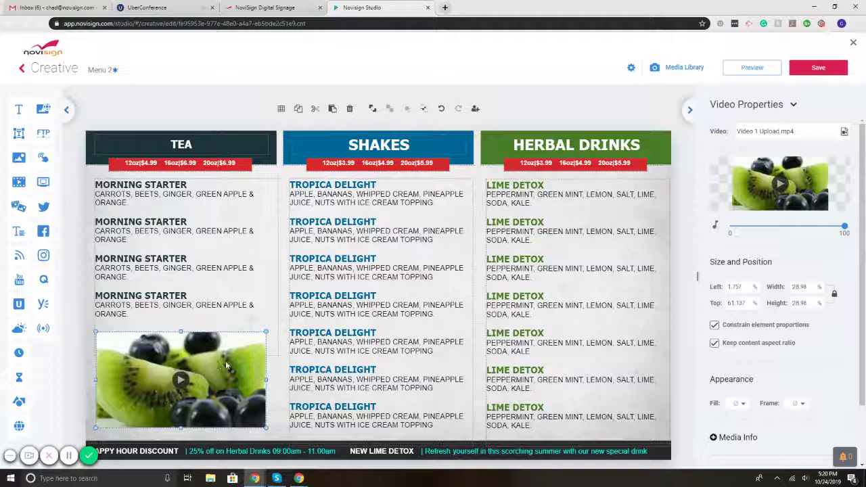
mouse_move(218, 368)
left_mouse_down()
mouse_move(284, 306)
mouse_move(621, 283)
mouse_move(301, 254)
mouse_move(223, 397)
mouse_move(207, 381)
left_mouse_up()
- Delete the kiwi video and add a slideshow filling the bottom of the Tea column
key("Delete")
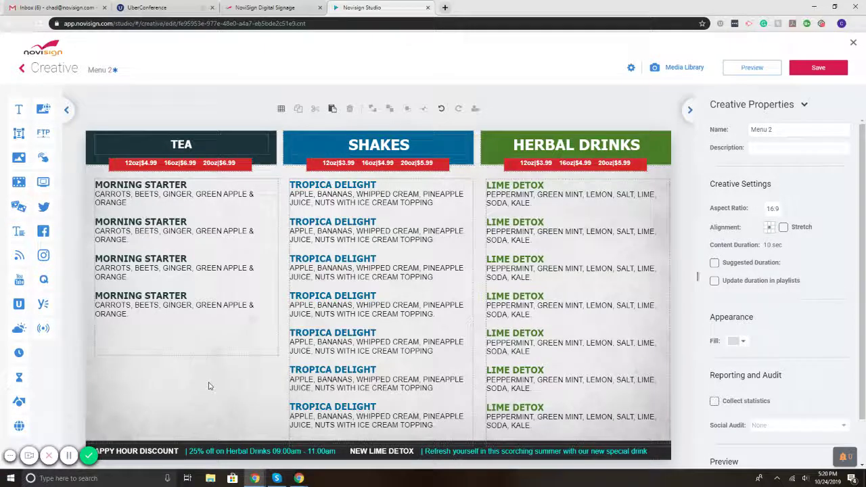
left_click_drag(21, 211, 105, 370)
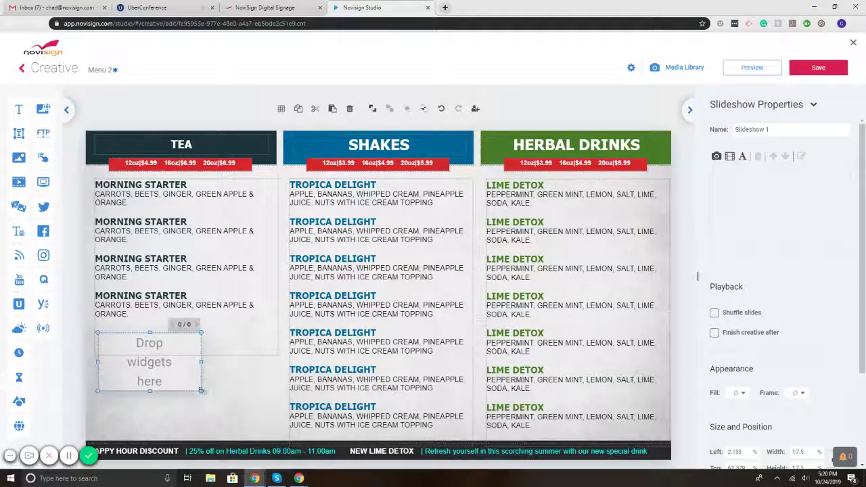
left_click_drag(201, 391, 279, 425)
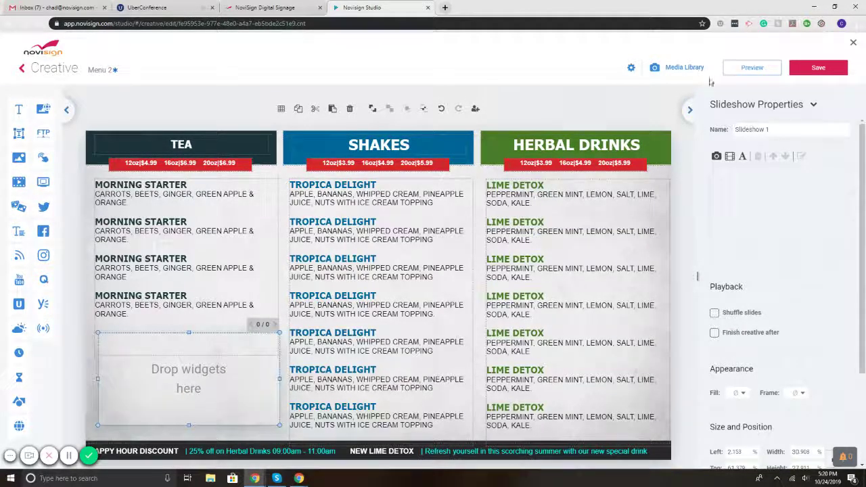
left_click(717, 156)
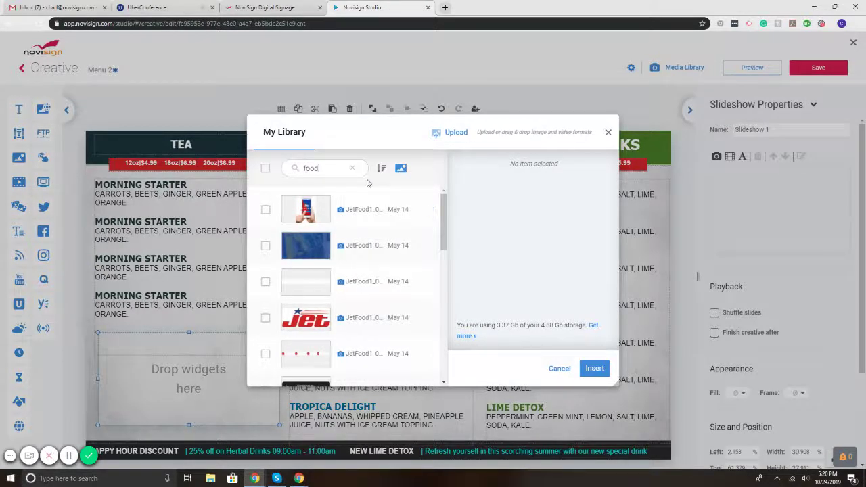
- Insert the food 4, food 2 and food 1 photos into the slideshow
scroll(335, 291, "down", 2)
scroll(335, 291, "down", 2)
scroll(304, 304, "down", 1)
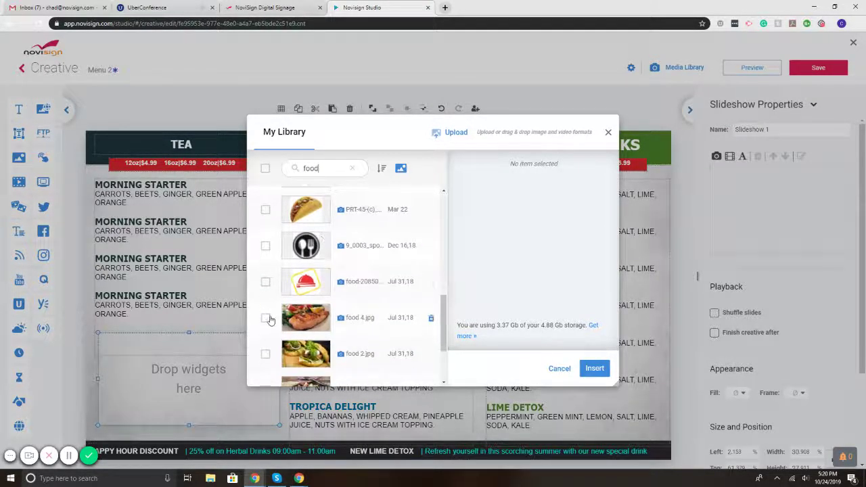
left_click(265, 317)
left_click(265, 354)
scroll(264, 353, "down", 1)
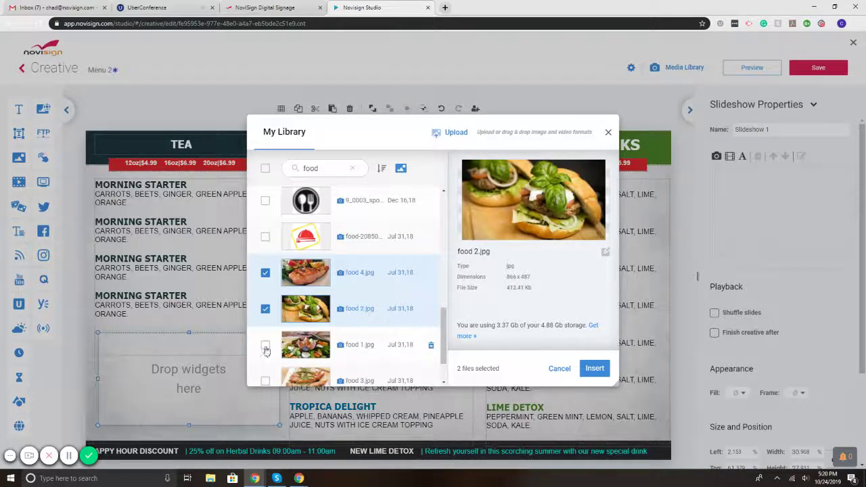
left_click(265, 345)
left_click(593, 368)
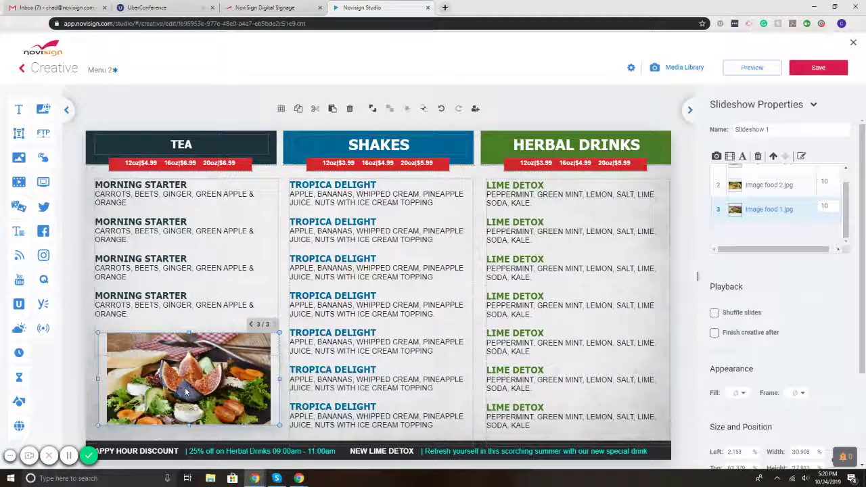
- Set the three slide durations to 5, 6 and 5 seconds
left_click(823, 206)
type("5")
left_click(825, 182)
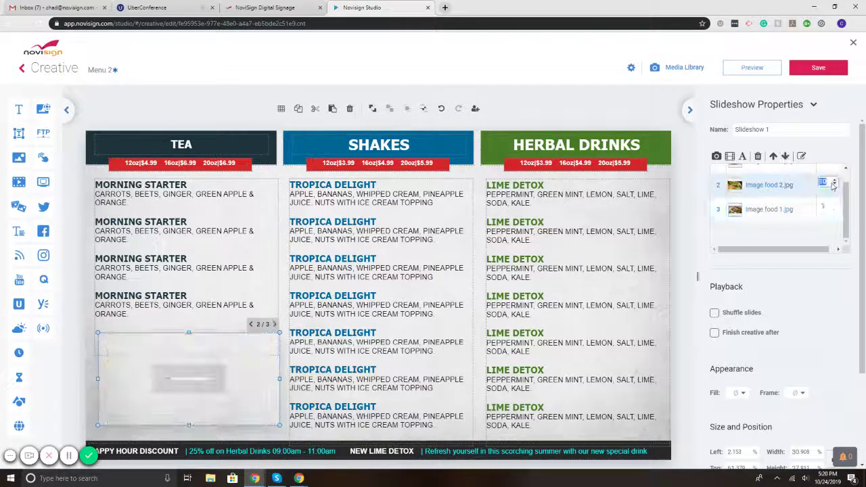
type("6")
left_click(828, 205)
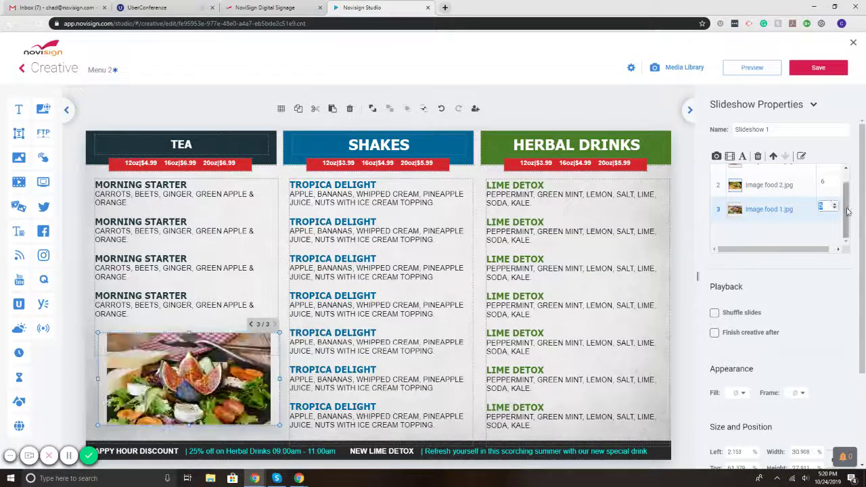
scroll(830, 196, "up", 1)
left_click(830, 172)
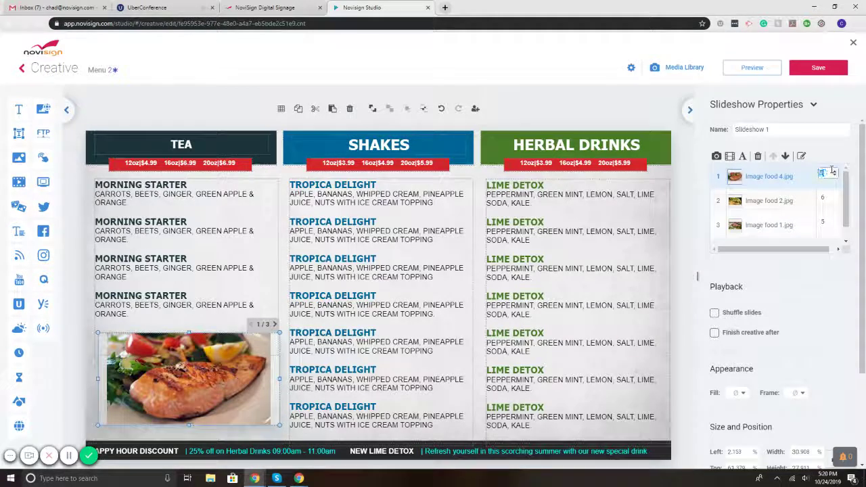
type("5")
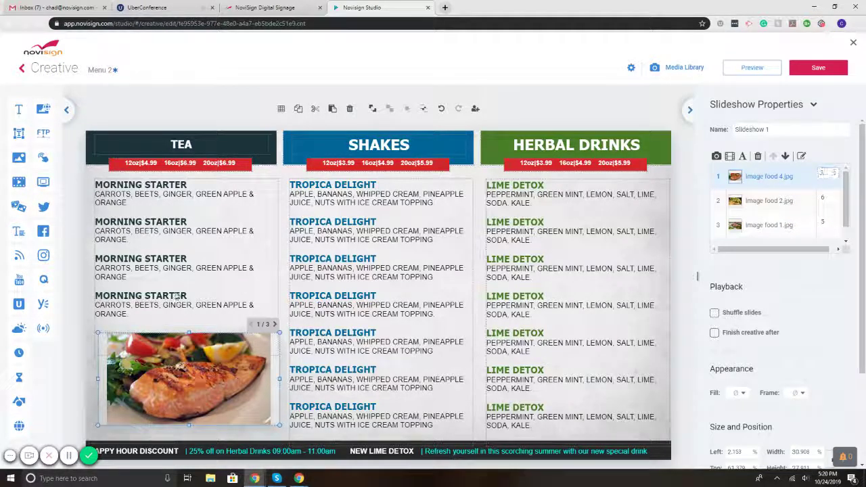
- Lower the speaker volume to 20 and edit the Tea column's menu text
left_click(177, 296)
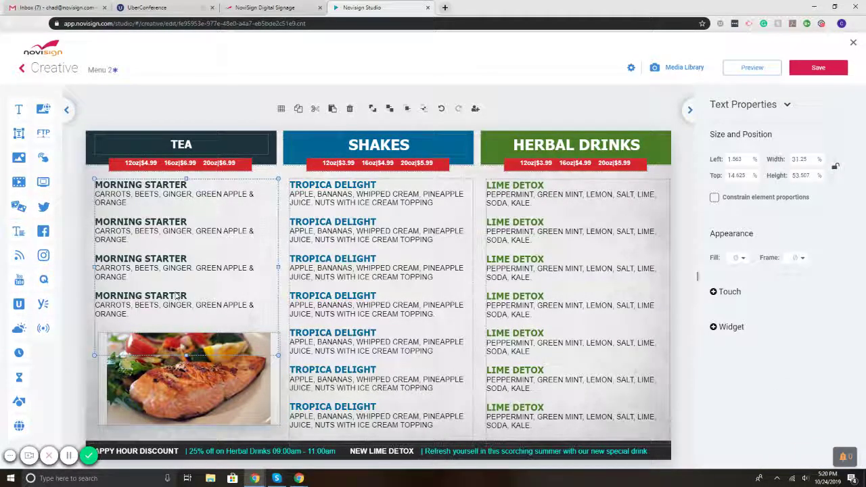
left_click(805, 477)
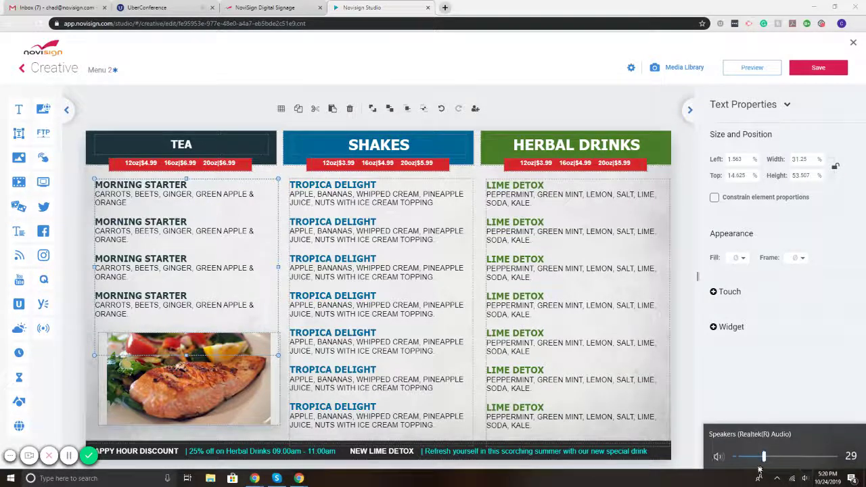
left_click(755, 456)
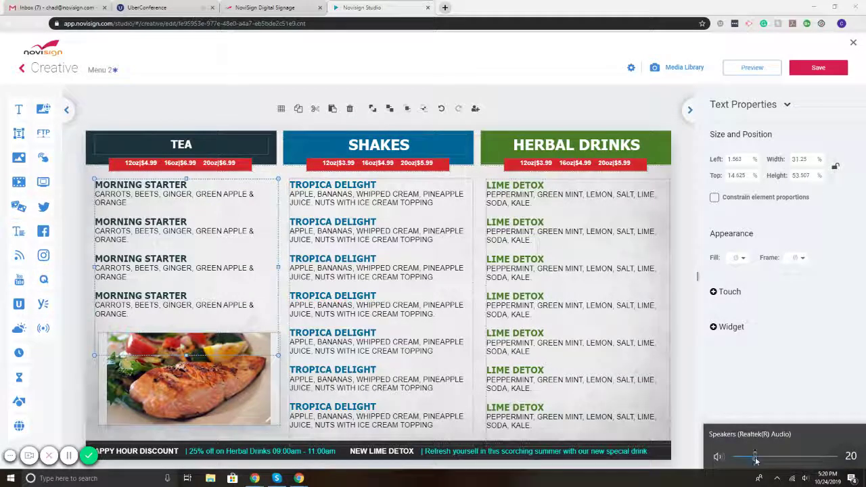
double_click(161, 255)
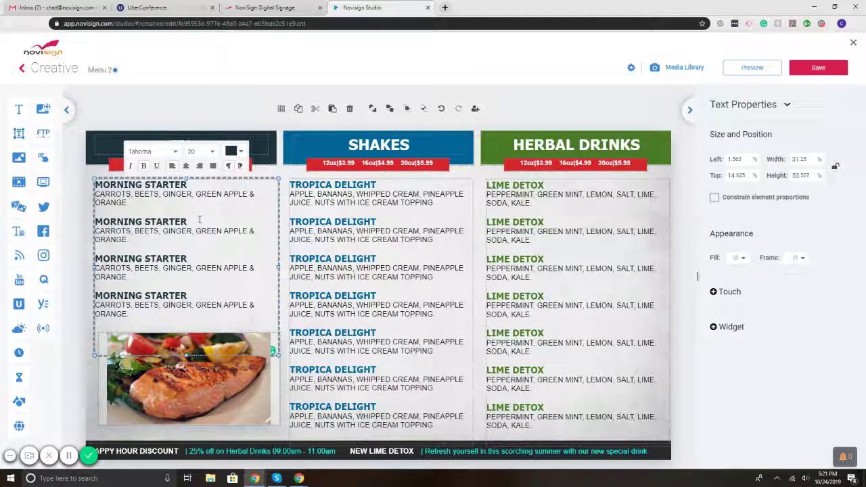
left_click(240, 107)
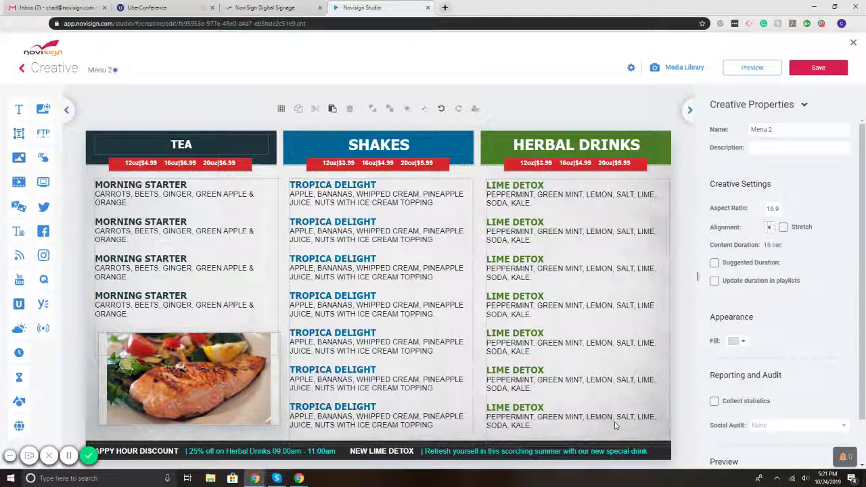
- Save Menu 2, close the editor and go to the playlists list
left_click(818, 68)
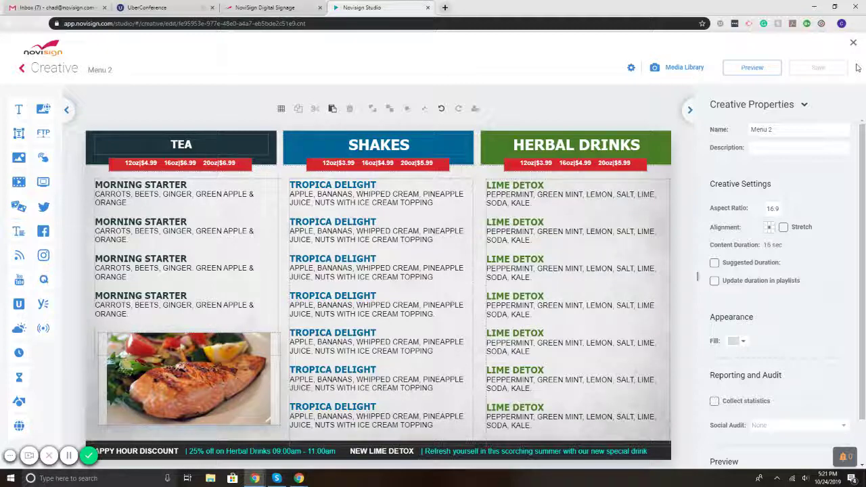
left_click(852, 42)
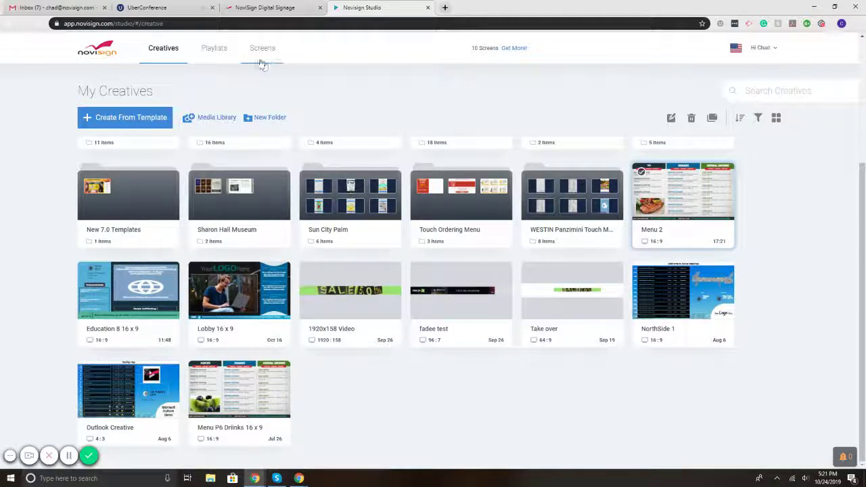
left_click(224, 52)
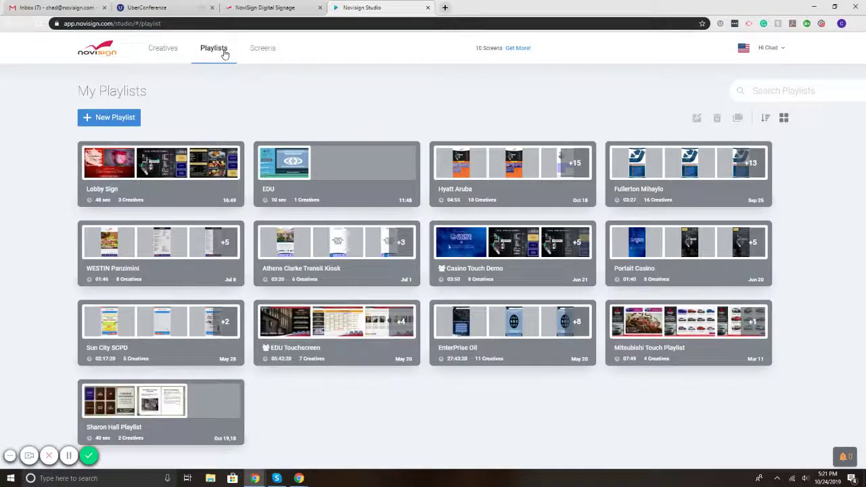
- Create a new playlist named 'TV 1' and add Menu 2 to it
left_click(120, 117)
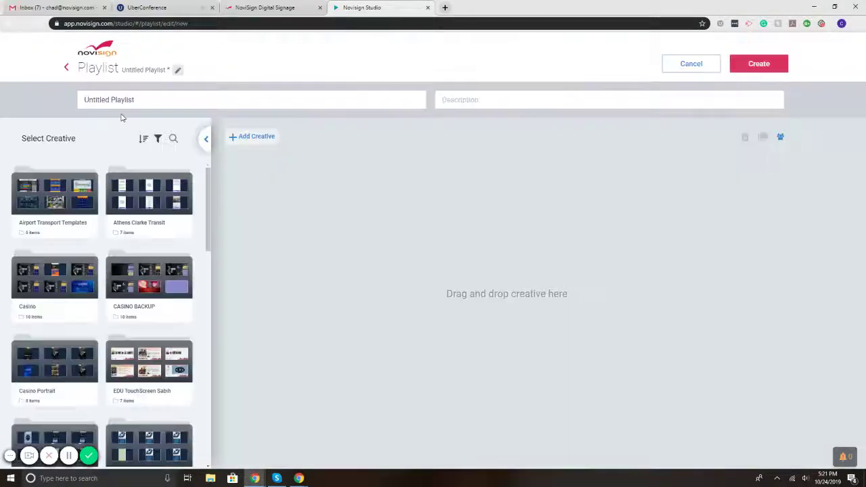
left_click_drag(137, 100, 85, 100)
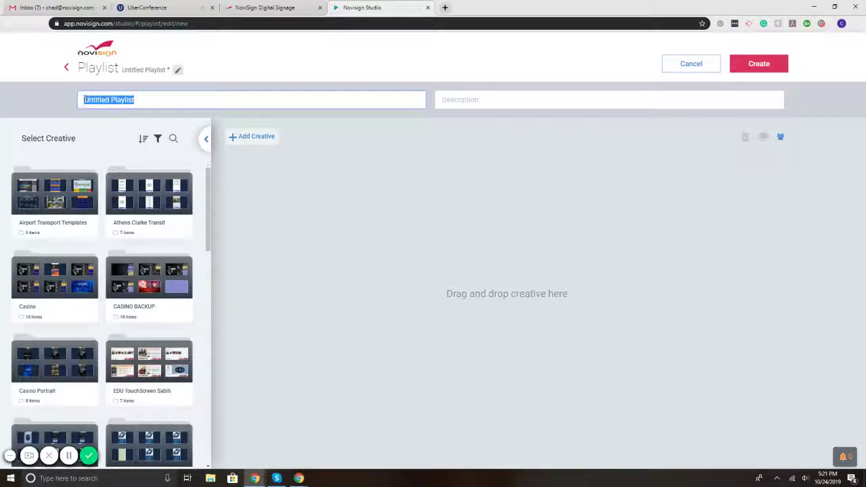
key("BackSpace")
type("TV 1")
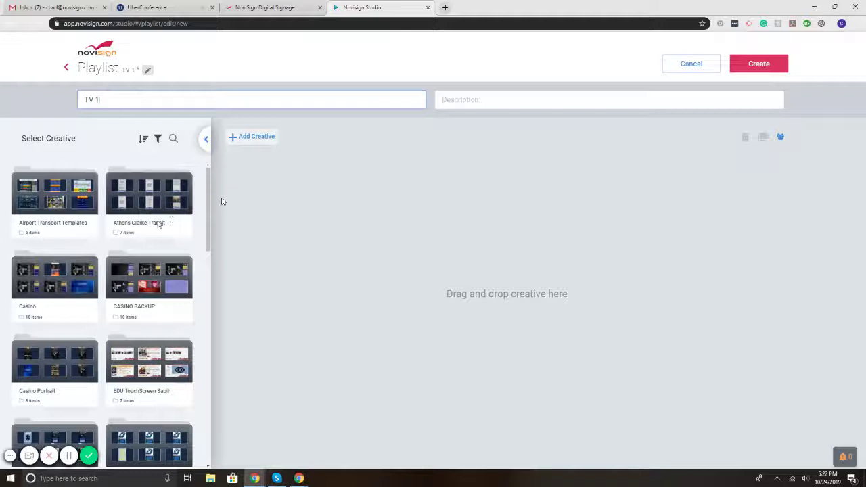
left_click_drag(208, 221, 209, 393)
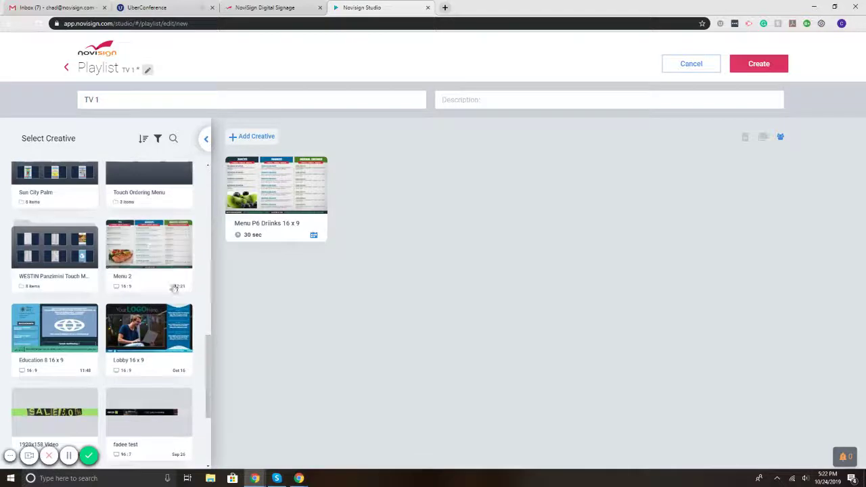
left_click(149, 248)
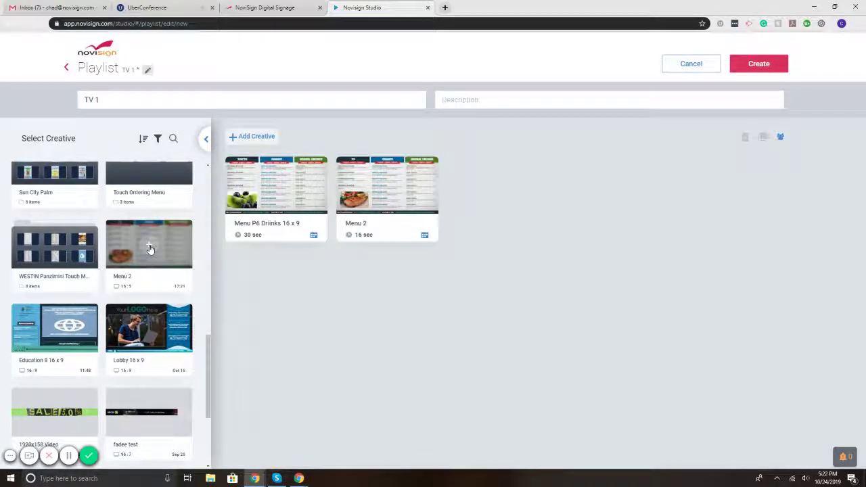
- Set the playlist's Menu 2 duration to 10 seconds and add a second Menu 2
left_click(252, 236)
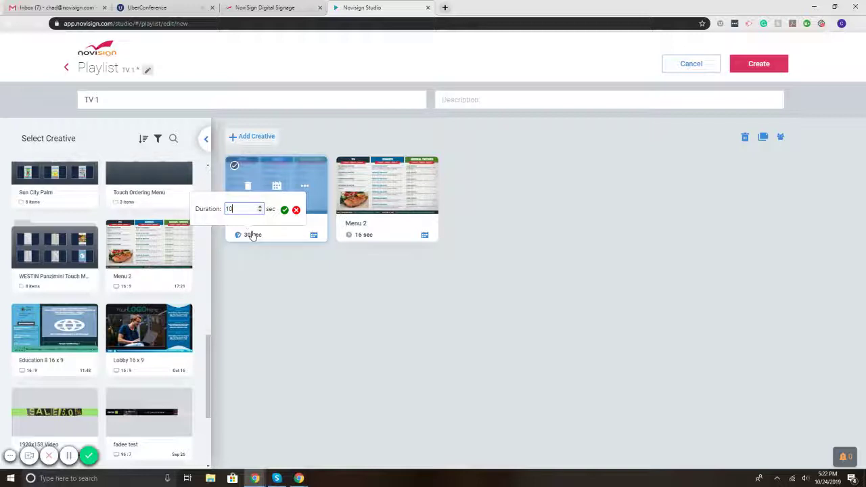
left_click(284, 210)
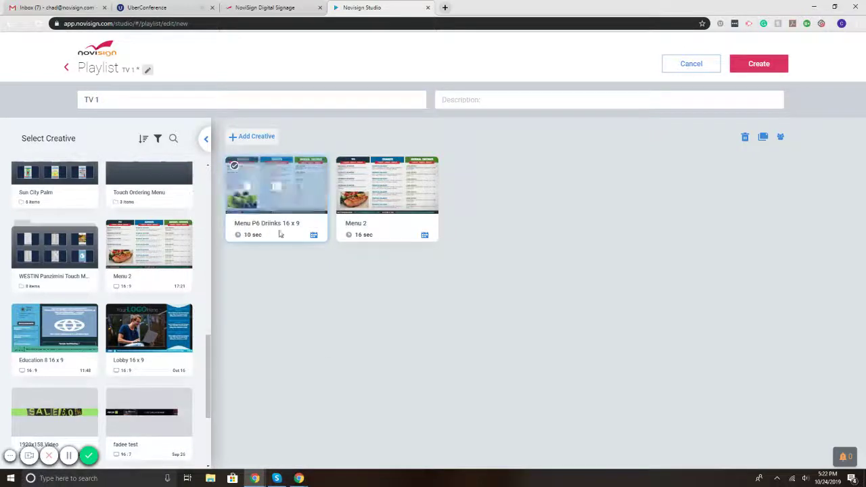
left_click(365, 236)
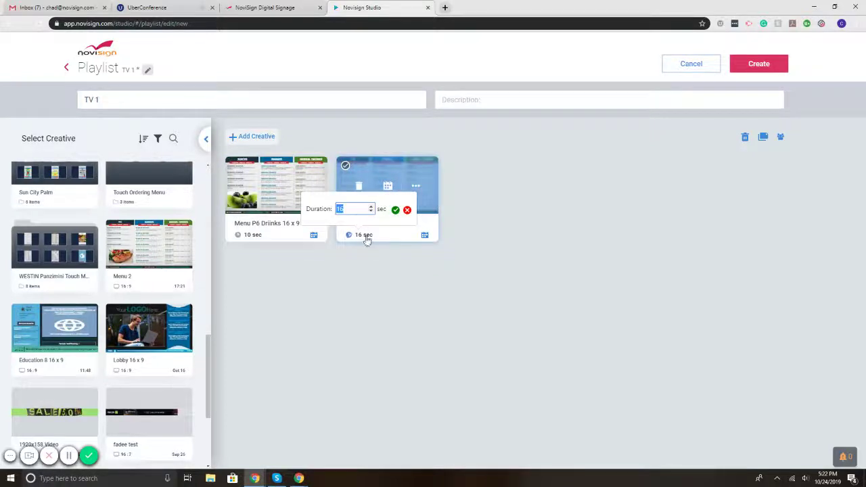
type("10")
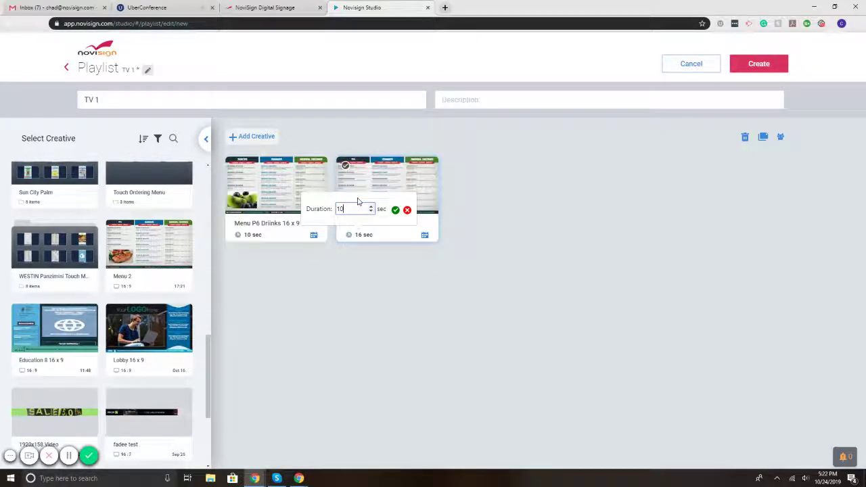
left_click(395, 210)
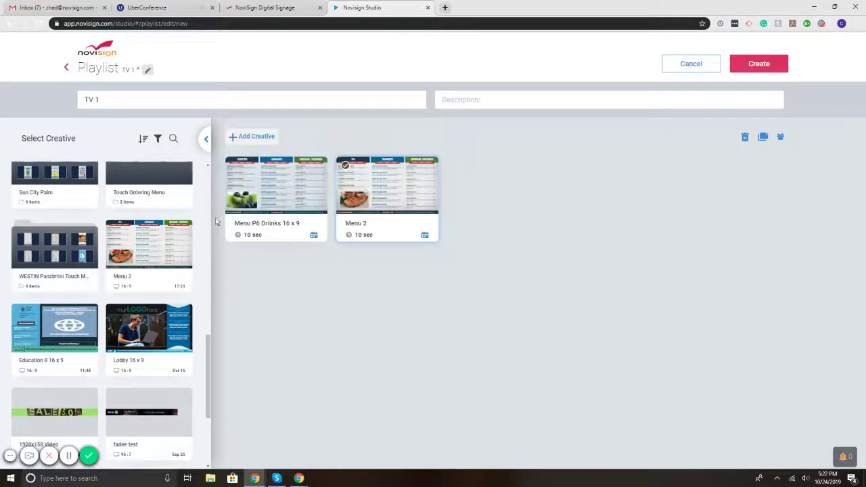
left_click(149, 248)
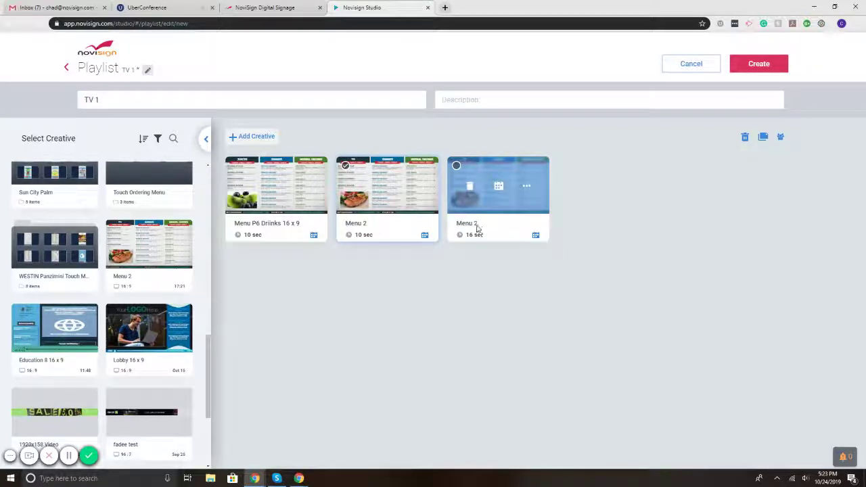
- Schedule the item weekly on Tuesday and Thursday, 09:00–10:00, with expiry dates enabled
left_click(498, 193)
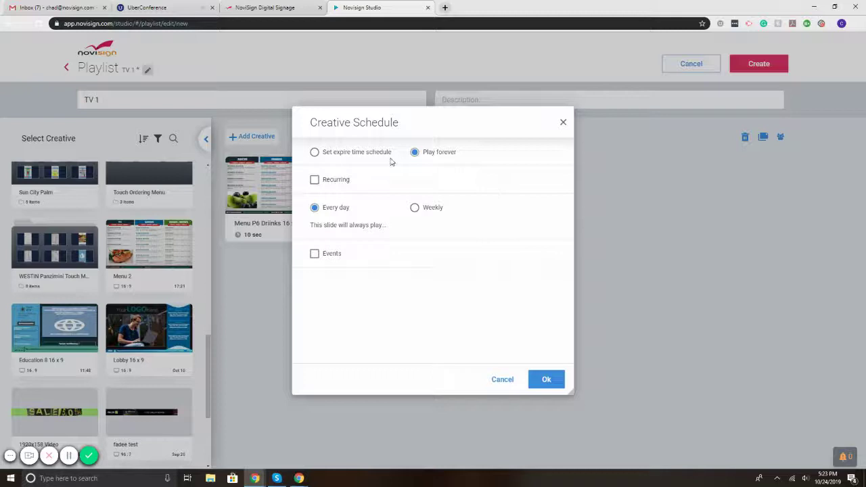
left_click(331, 180)
left_click_drag(458, 219, 428, 219)
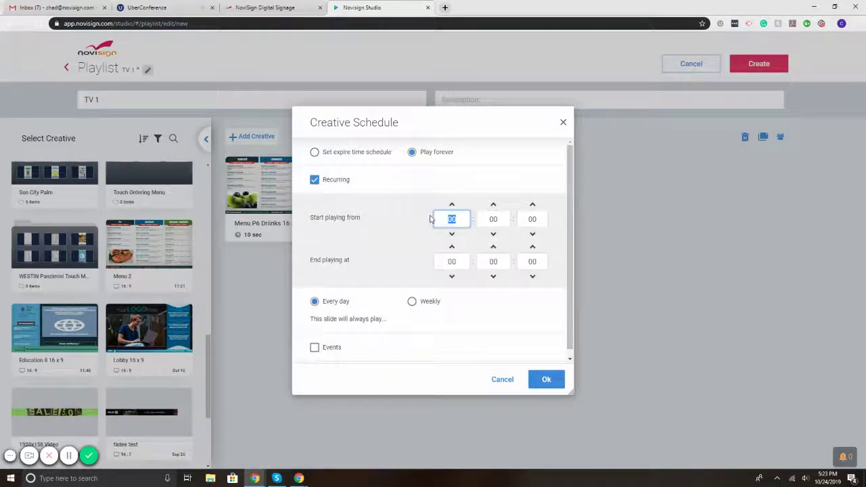
type("9")
left_click_drag(459, 261, 447, 262)
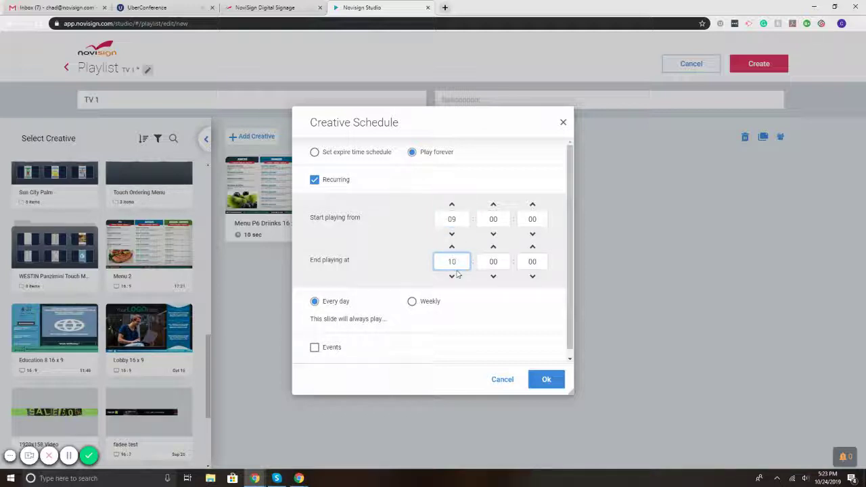
left_click(422, 304)
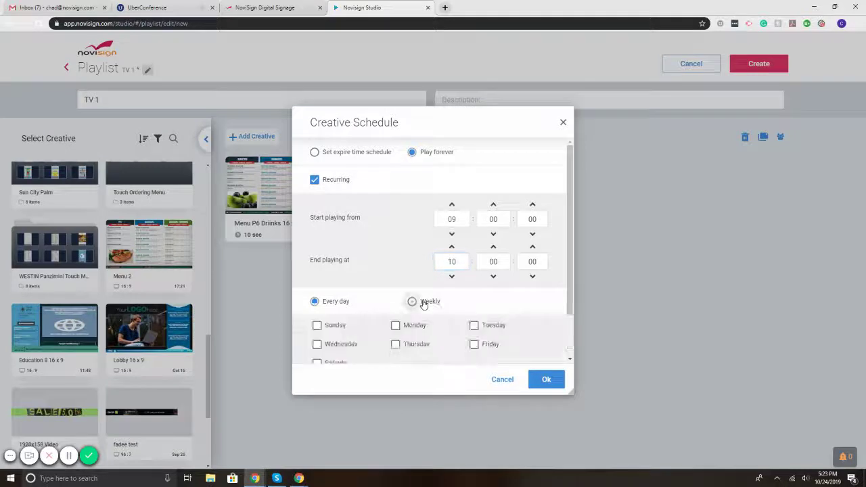
left_click(473, 344)
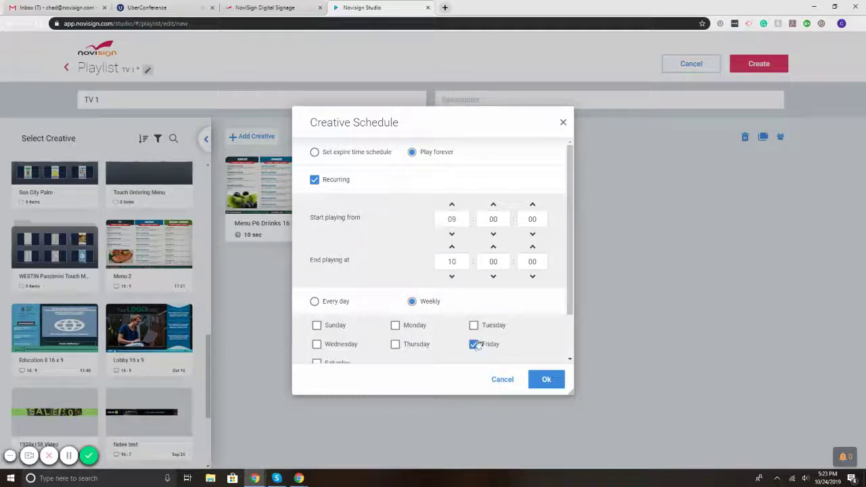
left_click(474, 343)
left_click(395, 344)
left_click(473, 325)
left_click(328, 154)
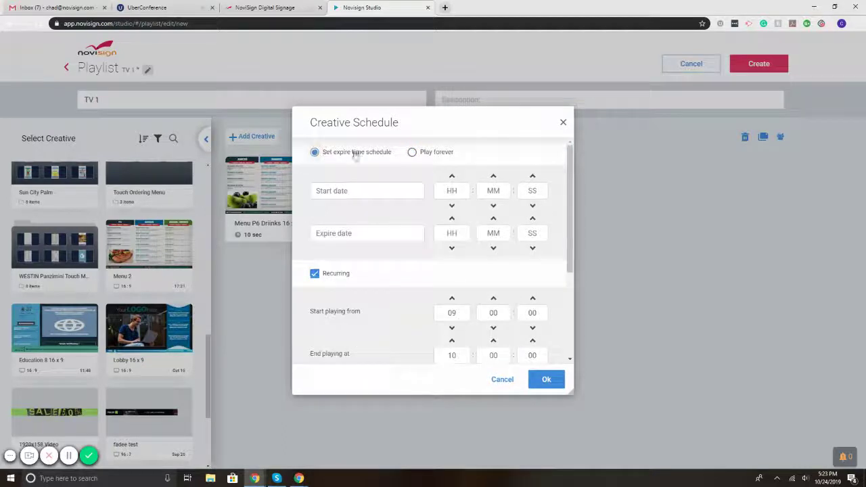
- Set start and expire dates to 31 Oct 2019, hours 09 to 12, and confirm
left_click(354, 192)
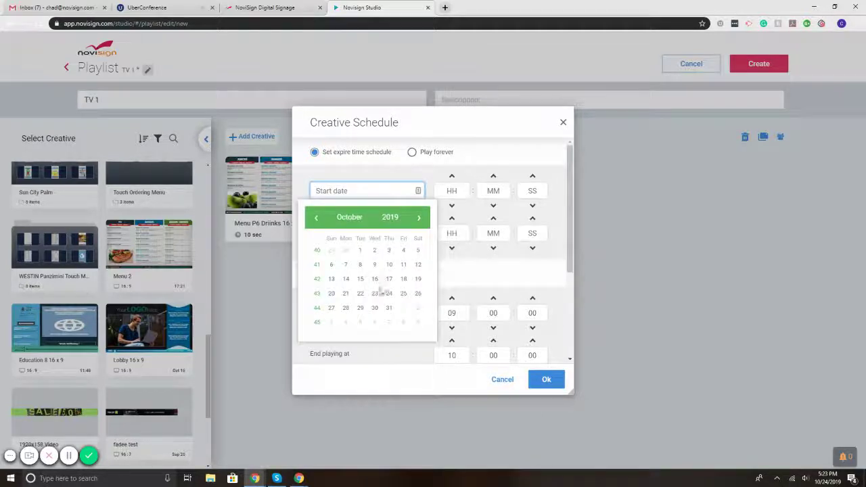
left_click(388, 308)
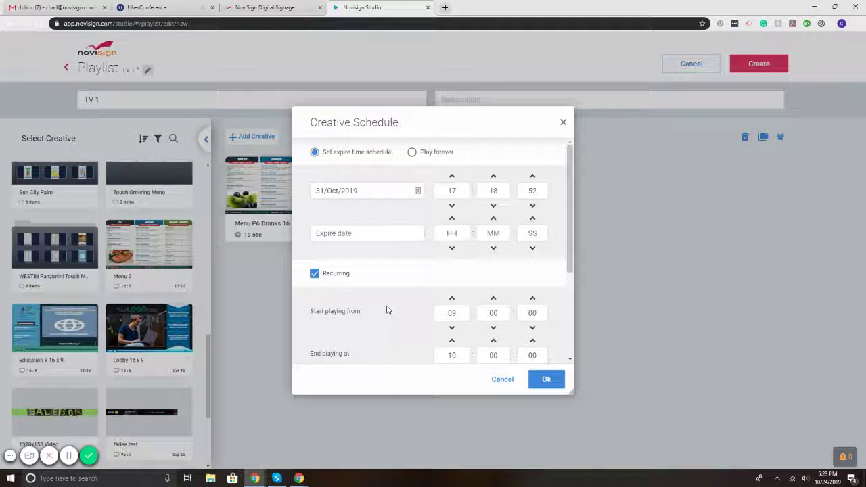
left_click(382, 235)
left_click(383, 357)
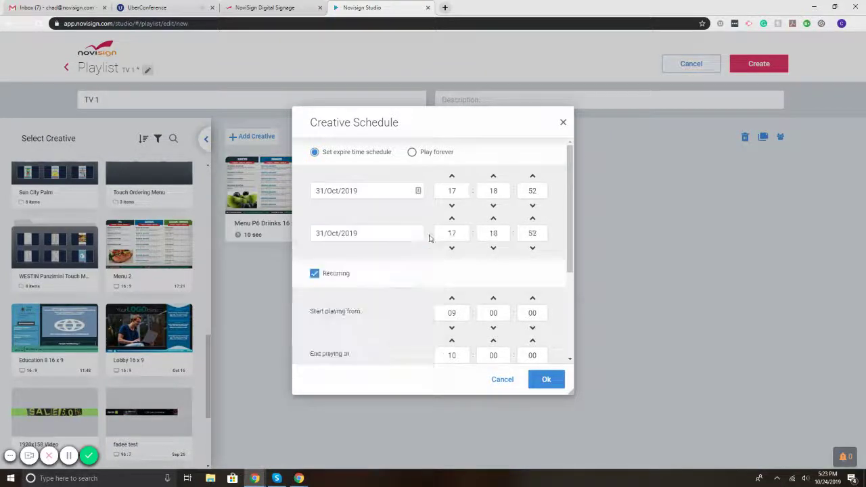
left_click(452, 190)
double_click(451, 190)
type("9")
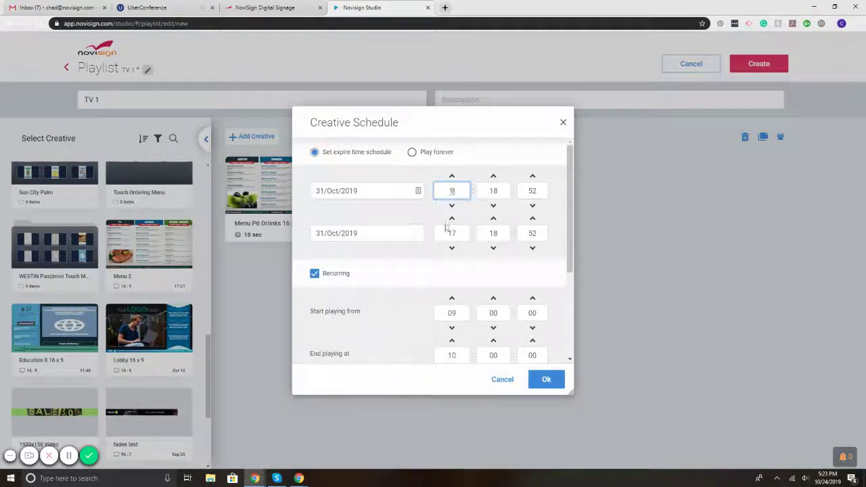
double_click(436, 231)
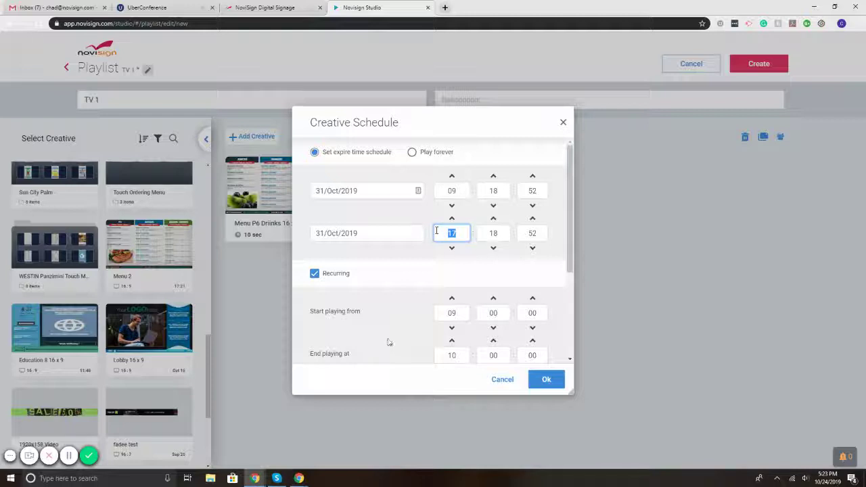
type("12")
left_click(548, 380)
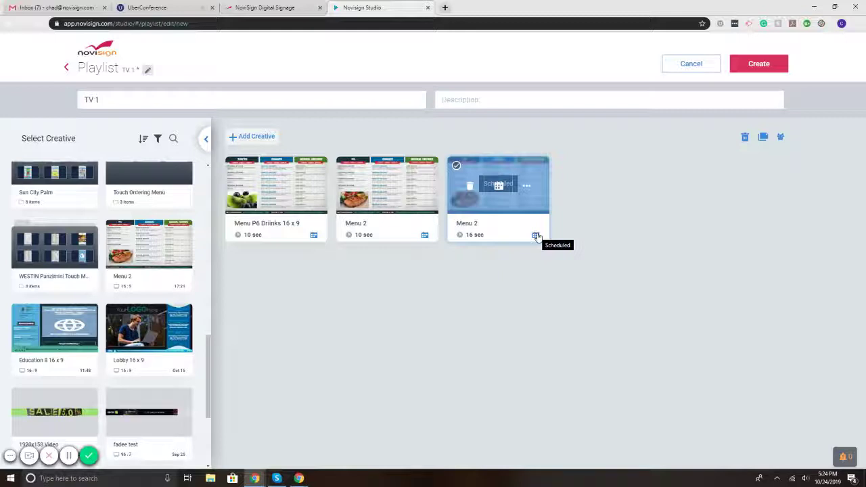
- Save the TV 1 playlist so it lists with 36 sec and 3 creatives
left_click(758, 64)
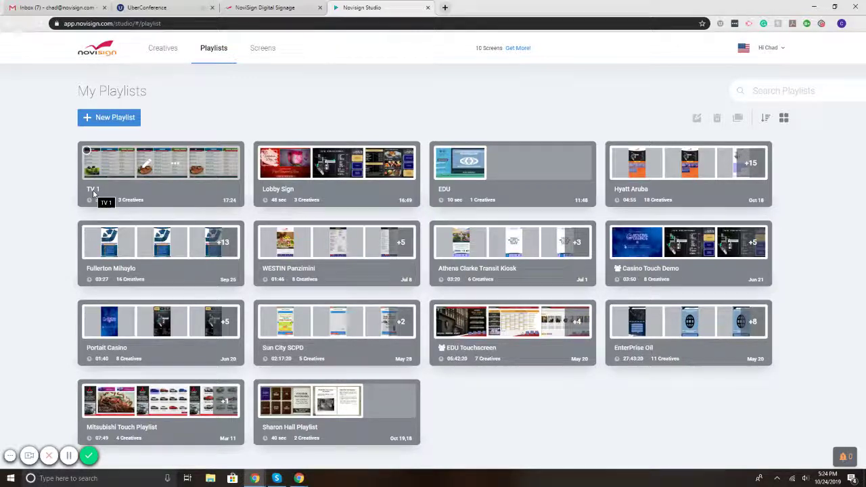
- Create a new screen named 'TV 1 - Menu' with the TV 1 playlist assigned
left_click(249, 49)
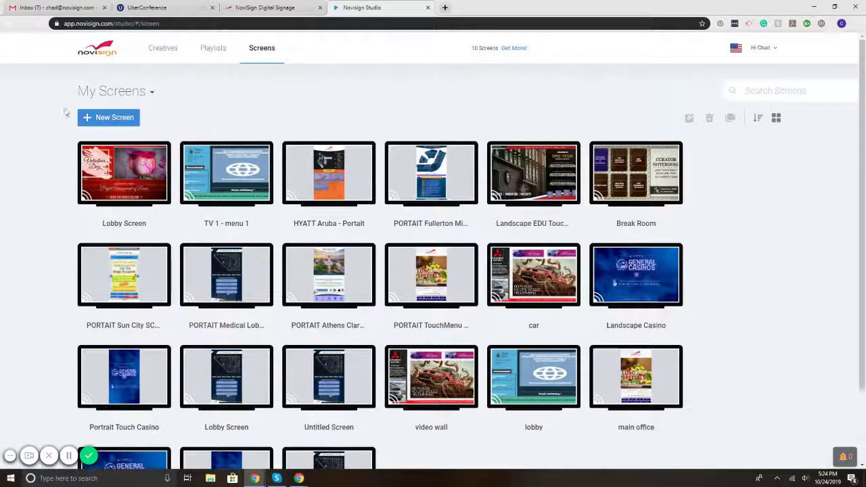
left_click(97, 118)
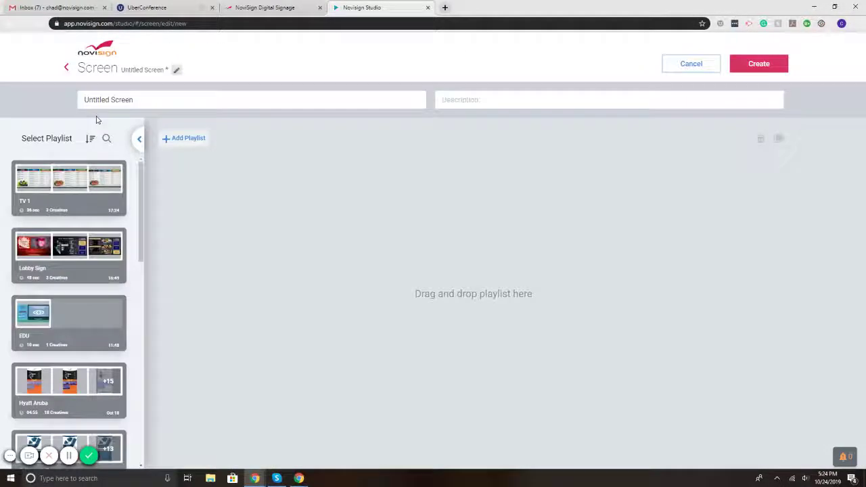
key("BackSpace")
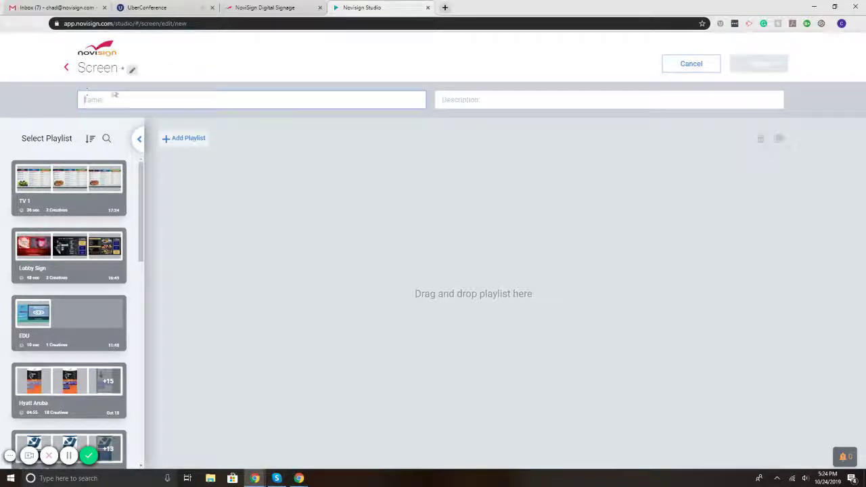
type("TV 1 ")
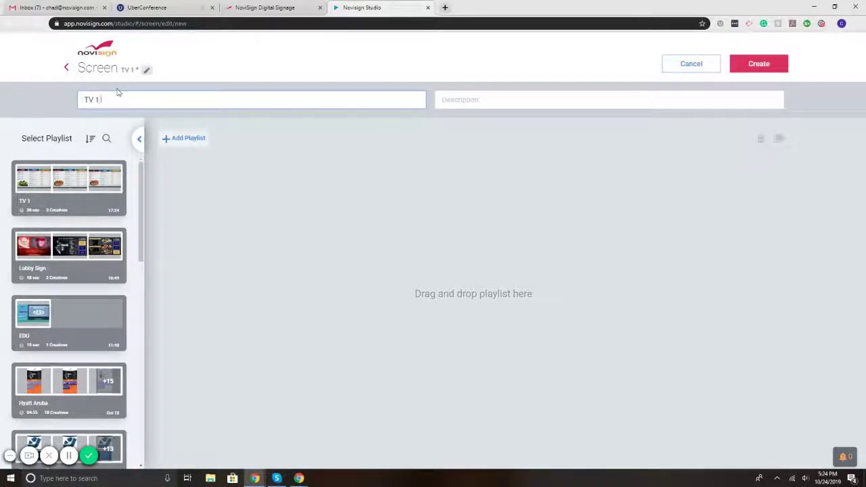
type("- Menu")
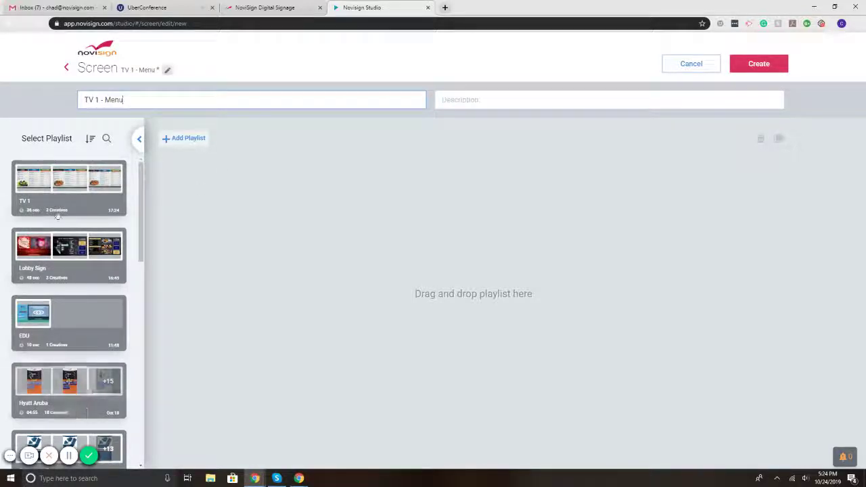
left_click(68, 181)
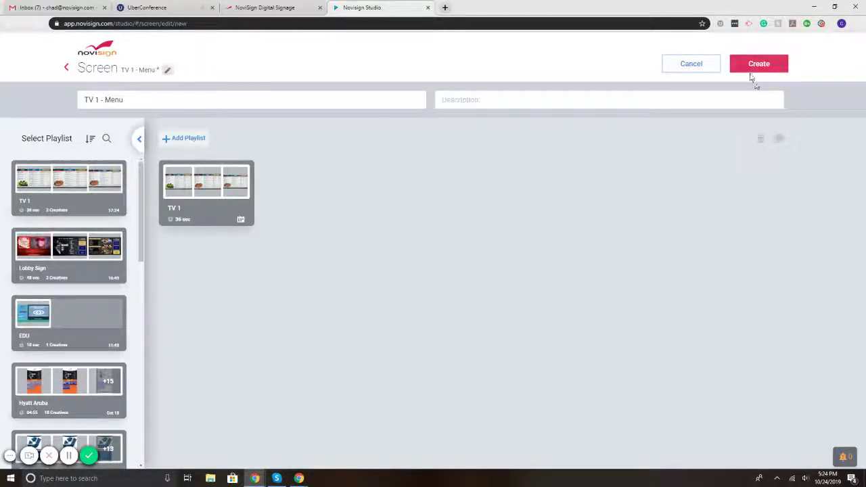
left_click(749, 67)
mouse_move(124, 200)
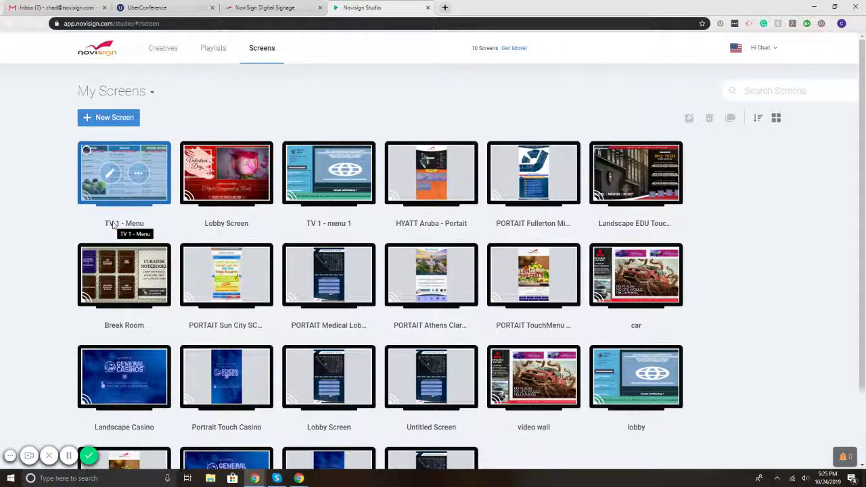
- Return to My Creatives and scroll down to the 16:9 Menu 2 creative
left_click(155, 50)
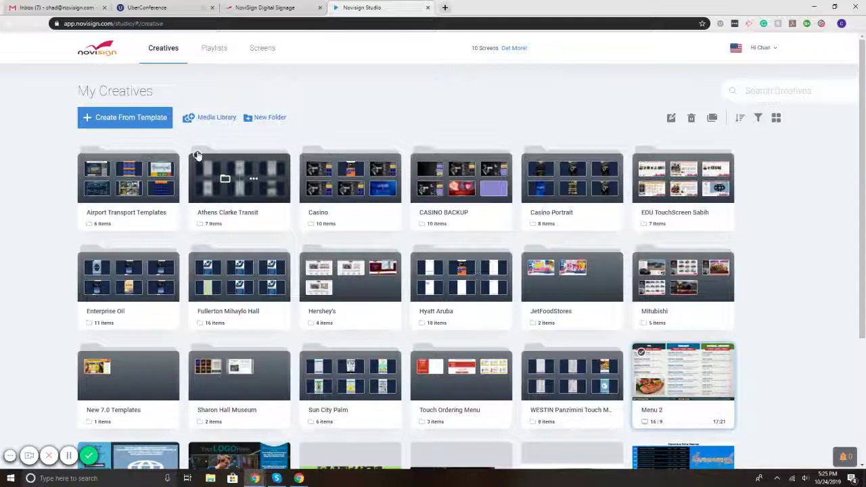
scroll(419, 167, "down", 1)
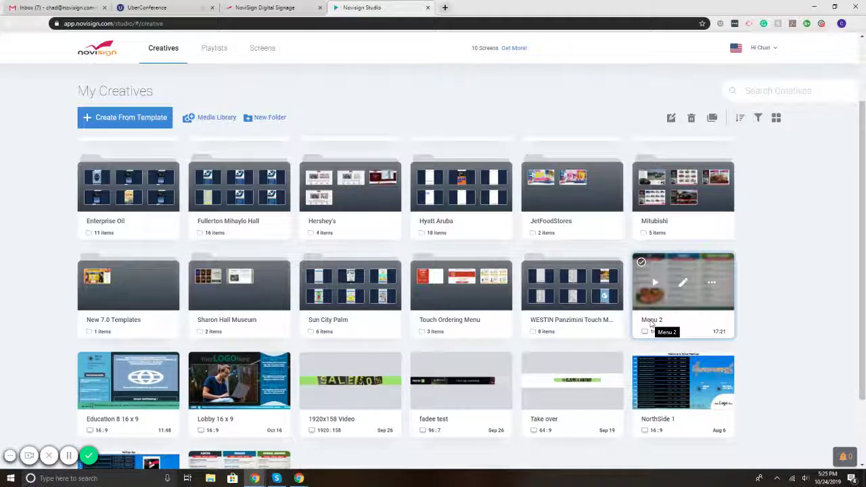
- In Menu 2, change the 12oz TEA price from $4.99 to $5.99 and save
left_click(683, 284)
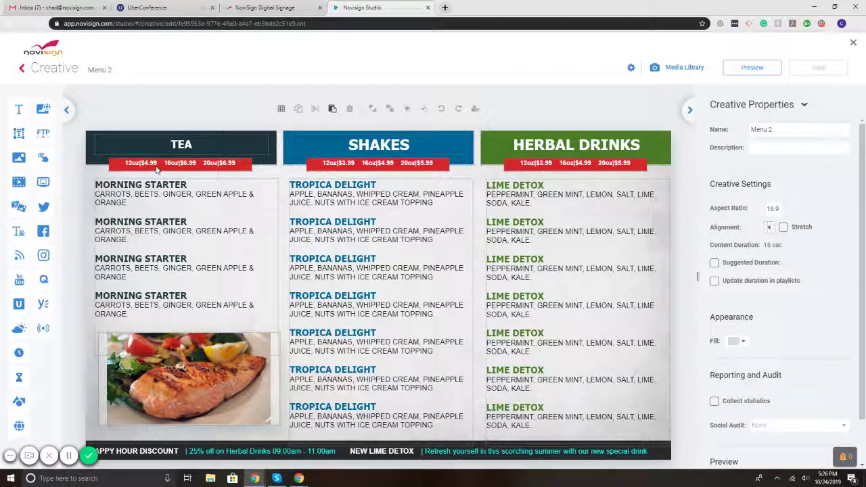
left_click(152, 164)
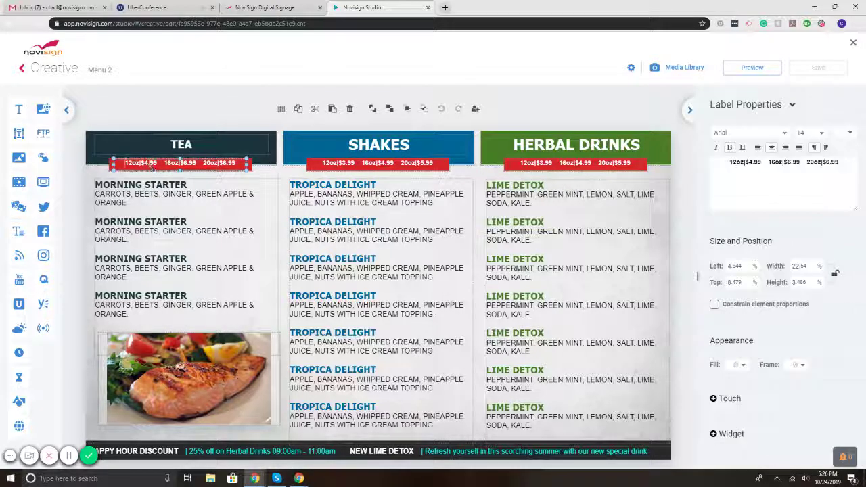
double_click(147, 163)
type("5")
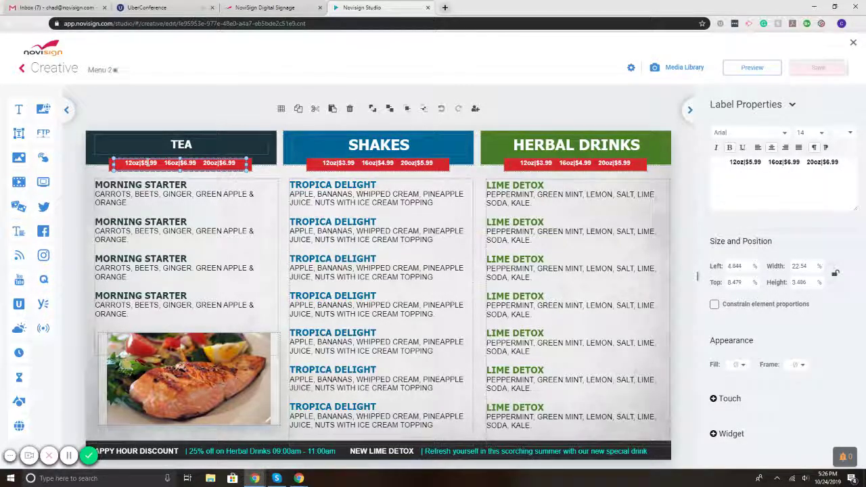
left_click(820, 73)
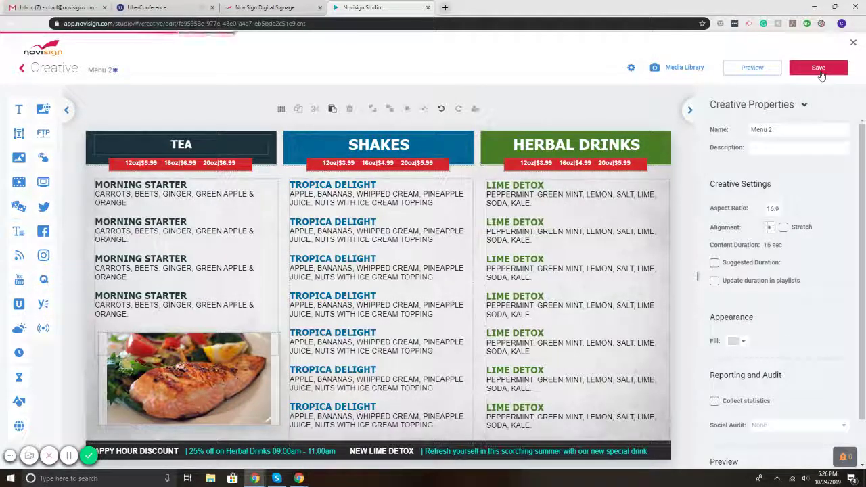